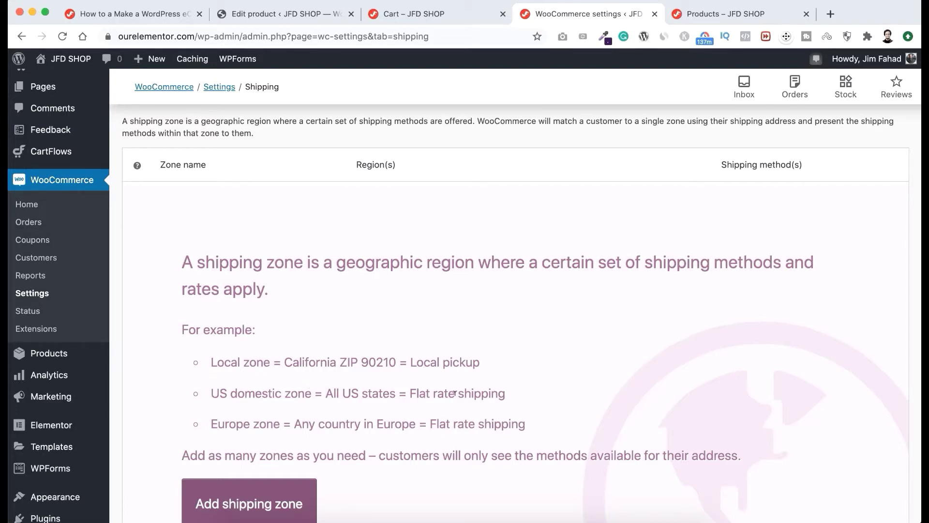
- Create a shipping zone named "USA Zone" covering the United States (US) region
scroll(346, 332, "up", 3)
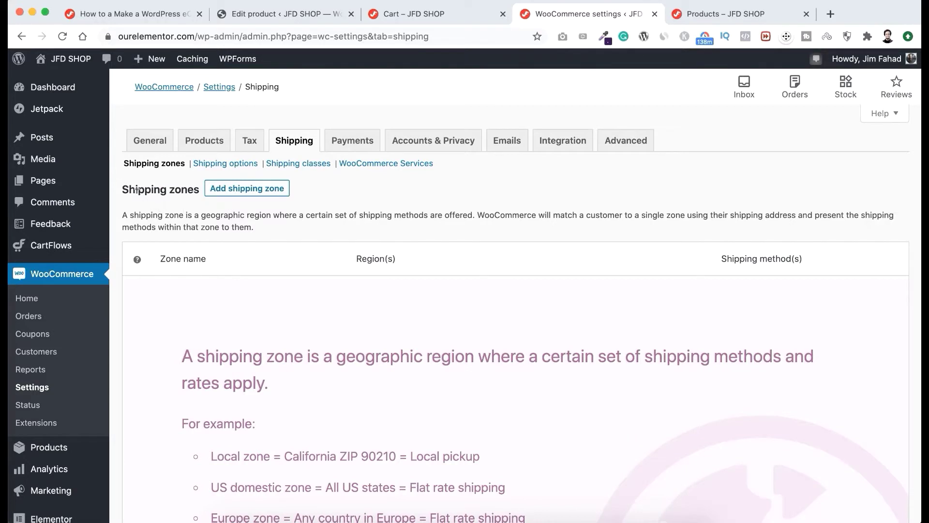
left_click(251, 189)
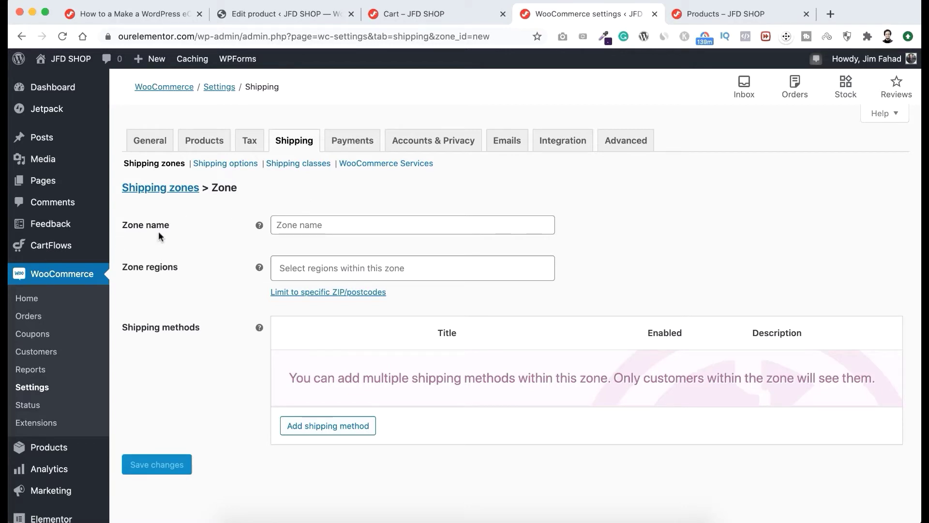
left_click(298, 224)
type("US")
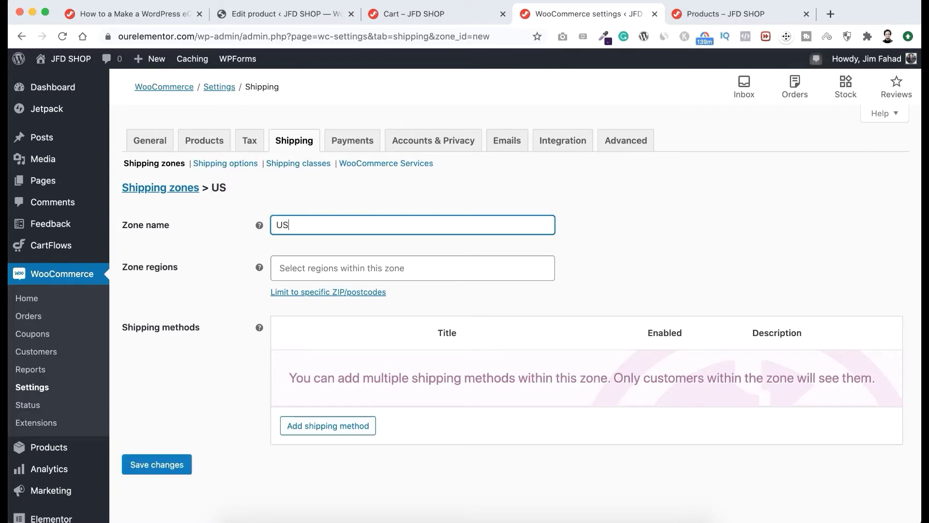
type("A Zone")
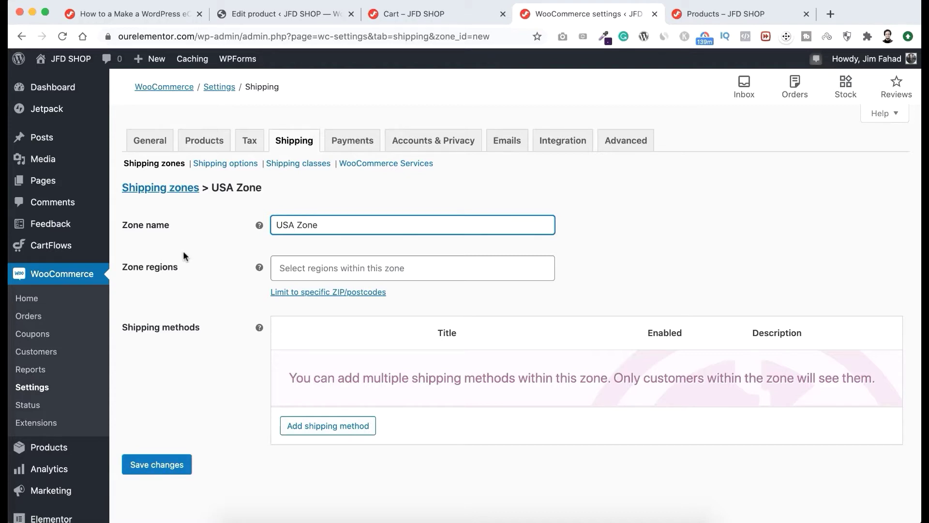
left_click(336, 261)
type("united s")
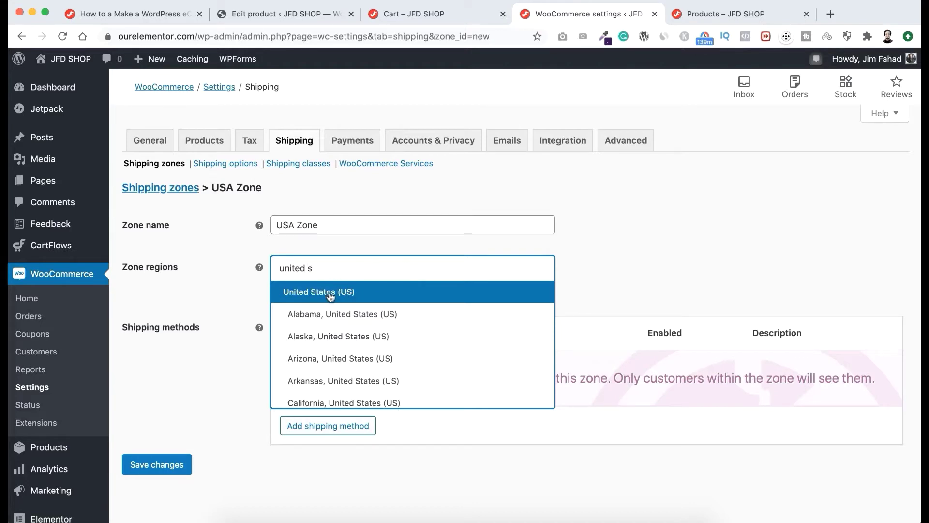
left_click(350, 292)
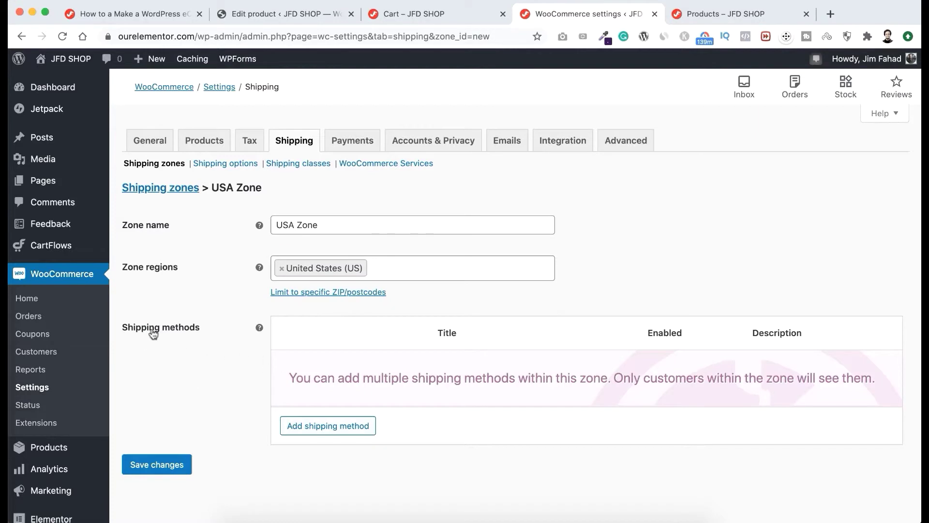
- Add a Flat rate shipping method to the USA Zone
left_click(334, 427)
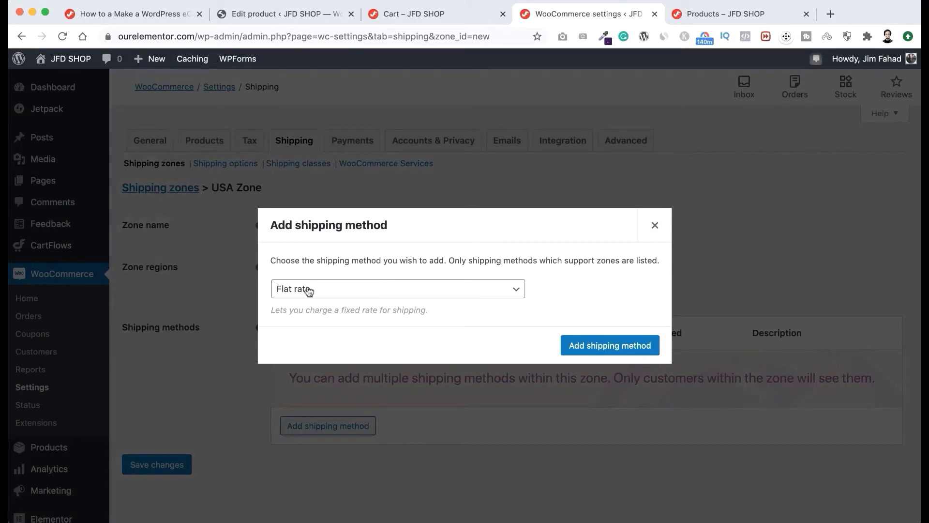
left_click(353, 288)
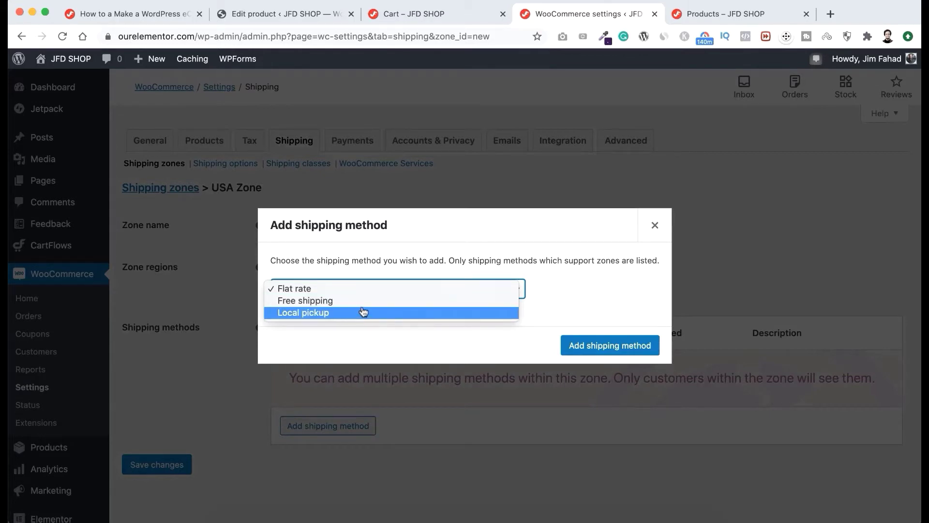
left_click(359, 290)
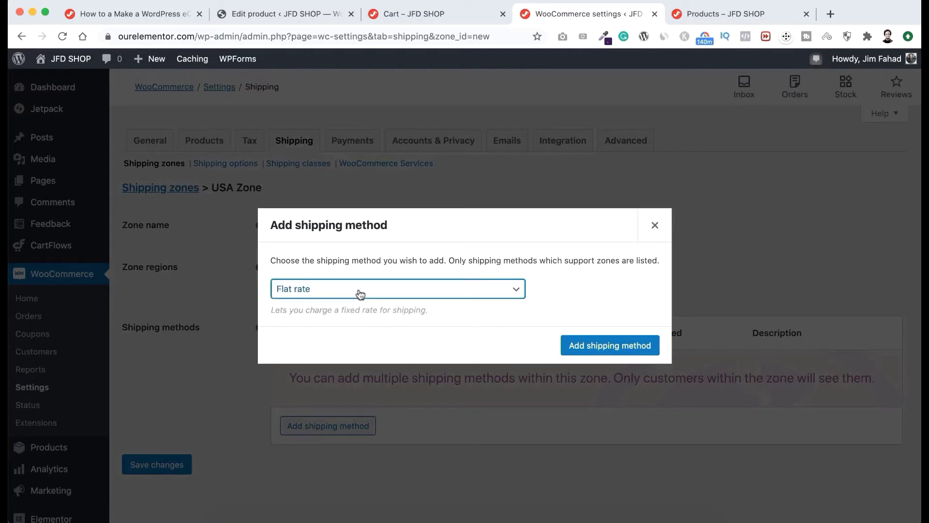
left_click(582, 347)
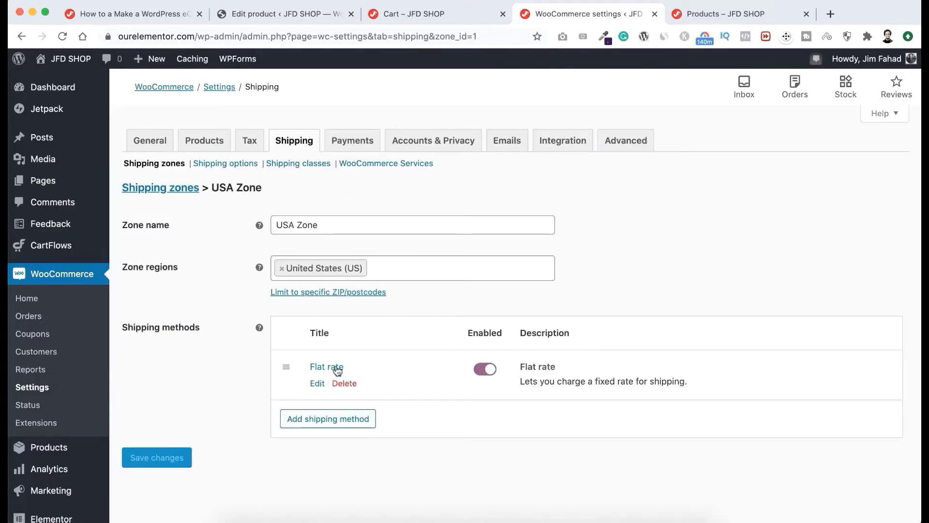
- Set the USA Zone flat rate's tax status to None and its cost to 10, and save the changes
left_click(317, 384)
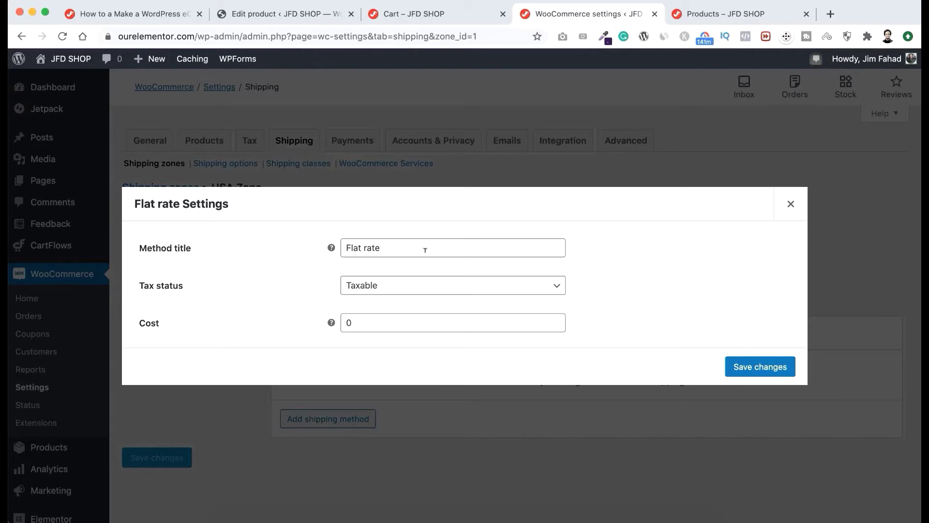
left_click(405, 290)
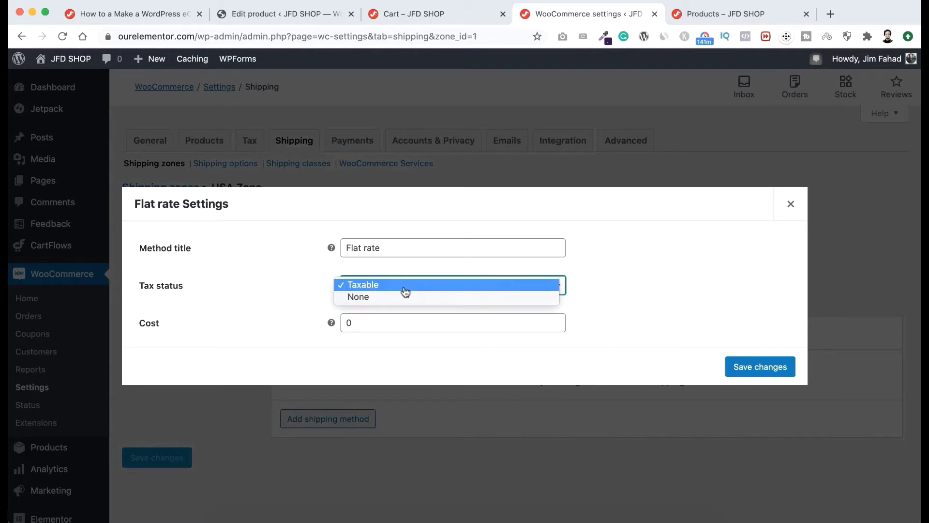
left_click(386, 304)
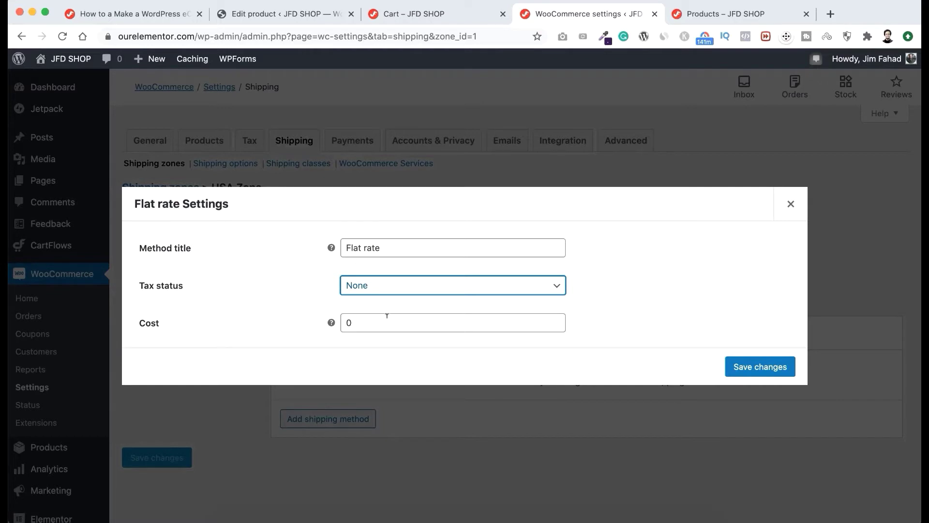
left_click(347, 322)
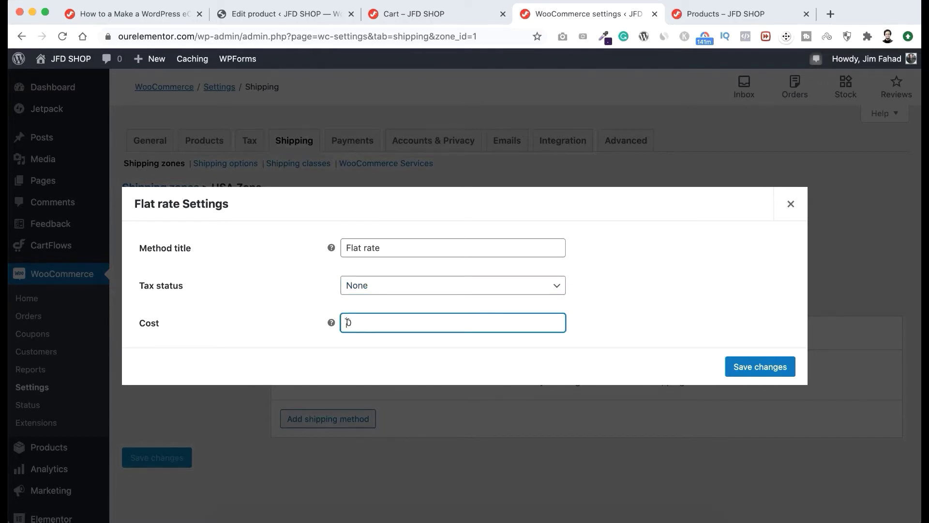
type("1")
left_click(756, 367)
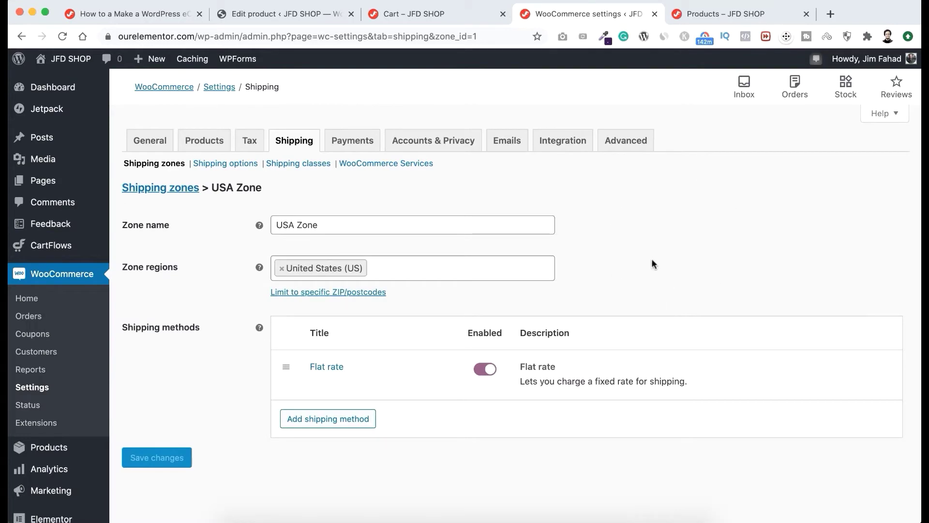
- Switch to the store's product page and add the Drewmed Crossbody Bag – Vintage Collection to the cart
left_click(720, 18)
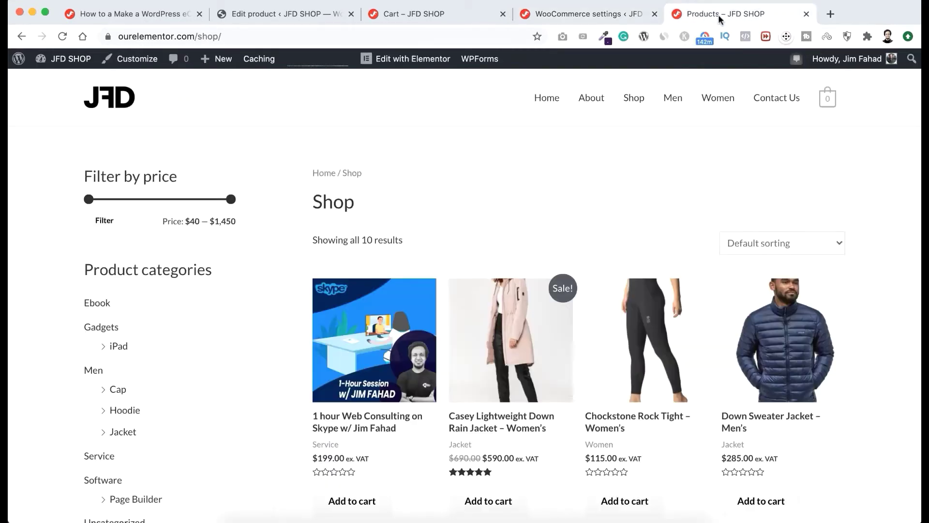
scroll(664, 322, "down", 7)
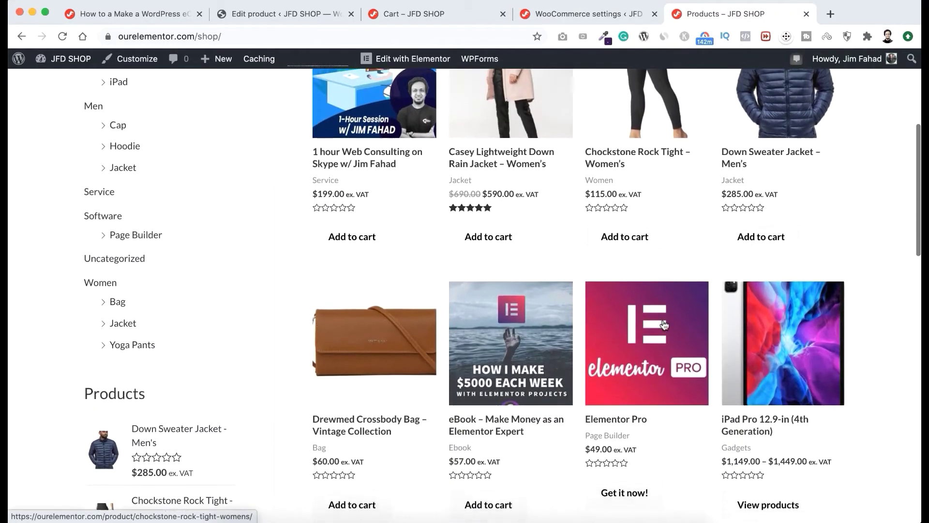
scroll(664, 324, "down", 1)
scroll(663, 319, "down", 1)
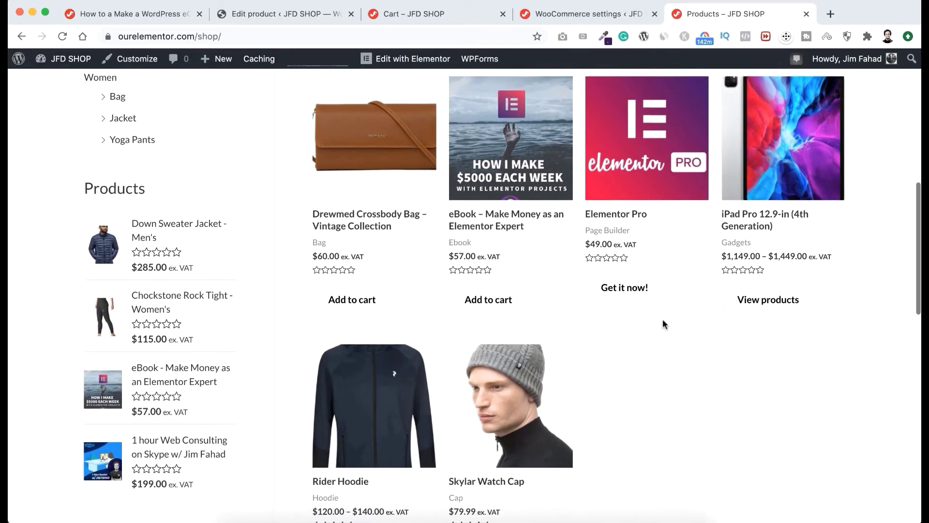
left_click(360, 304)
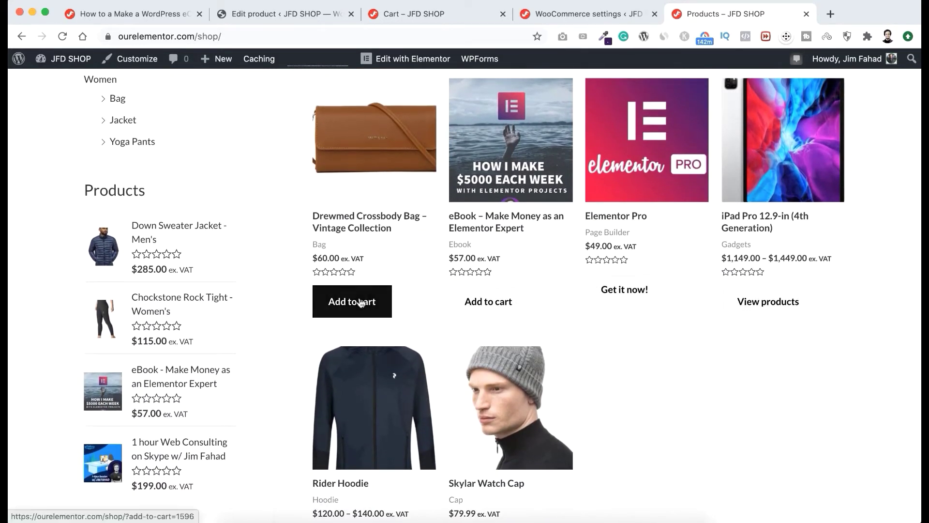
- Add one Rider Hoodie in size M, Black, to the cart from its product page
scroll(362, 338, "down", 2)
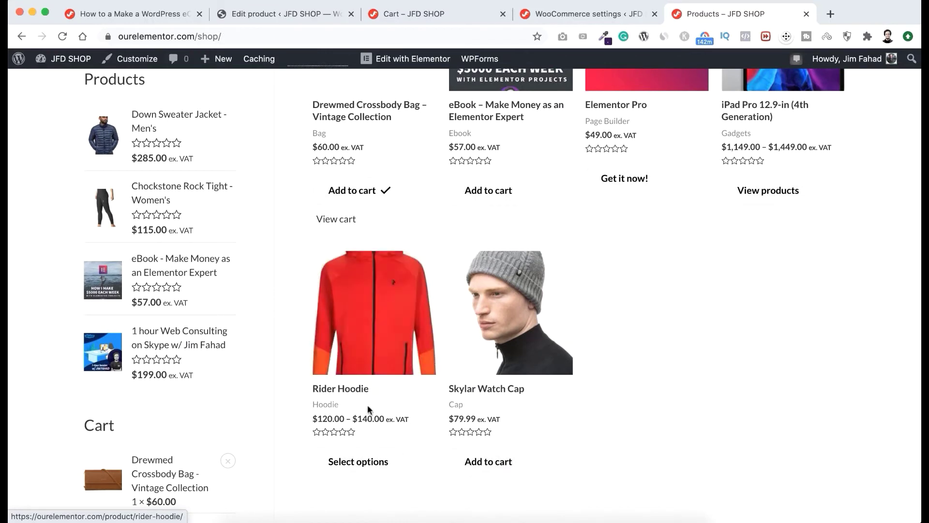
left_click(370, 465)
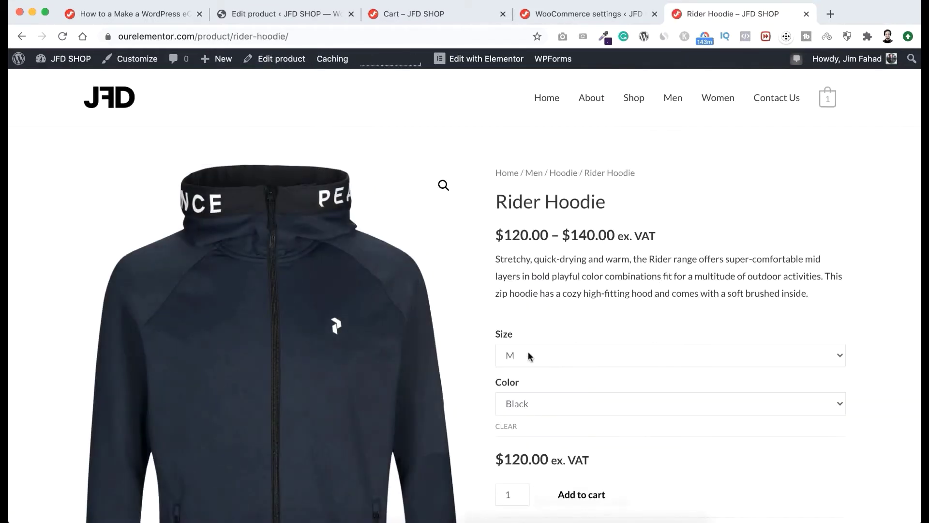
scroll(533, 419, "down", 1)
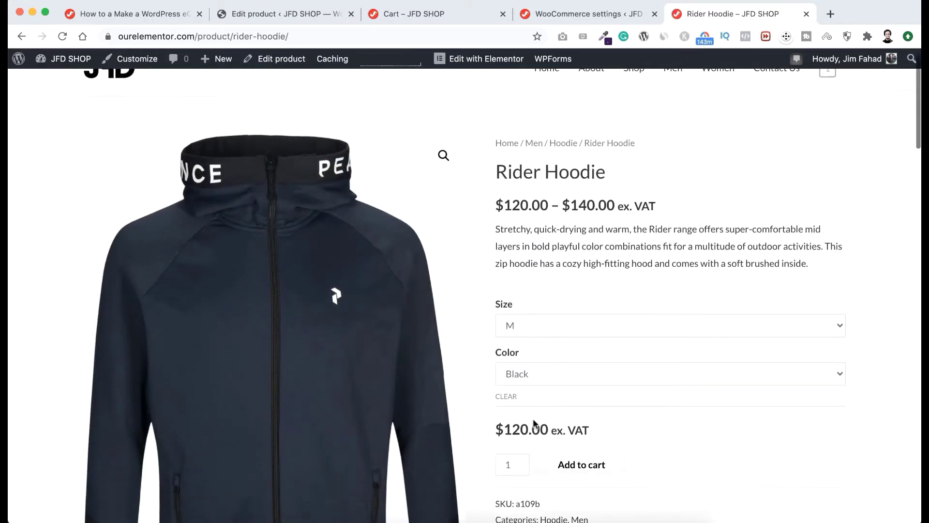
left_click(584, 465)
- View the cart and examine the shipping charge in the cart totals
left_click(782, 201)
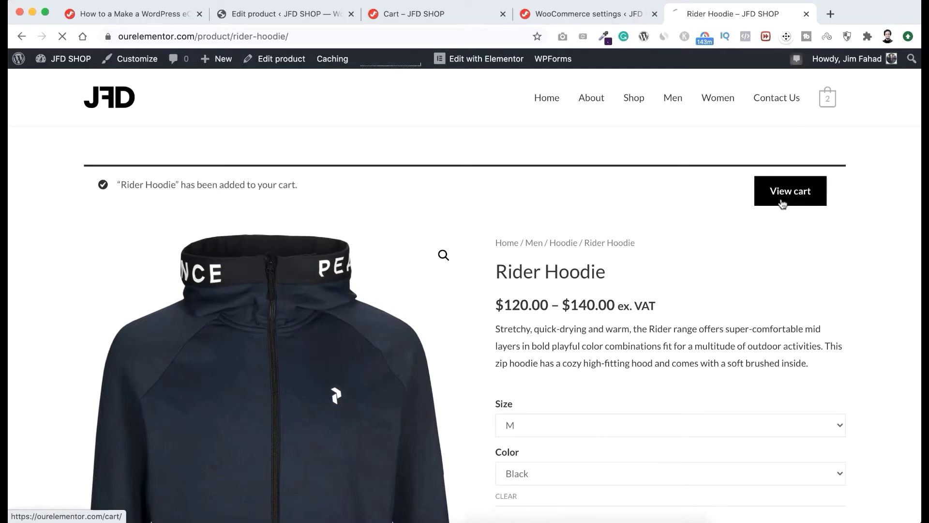
scroll(681, 378, "down", 3)
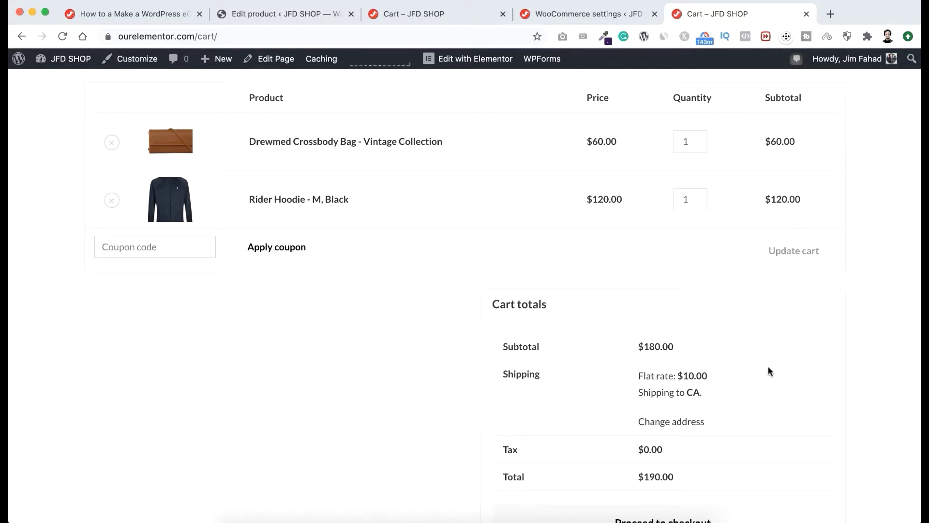
scroll(768, 370, "up", 1)
scroll(581, 379, "down", 1)
scroll(581, 379, "up", 1)
scroll(580, 379, "down", 1)
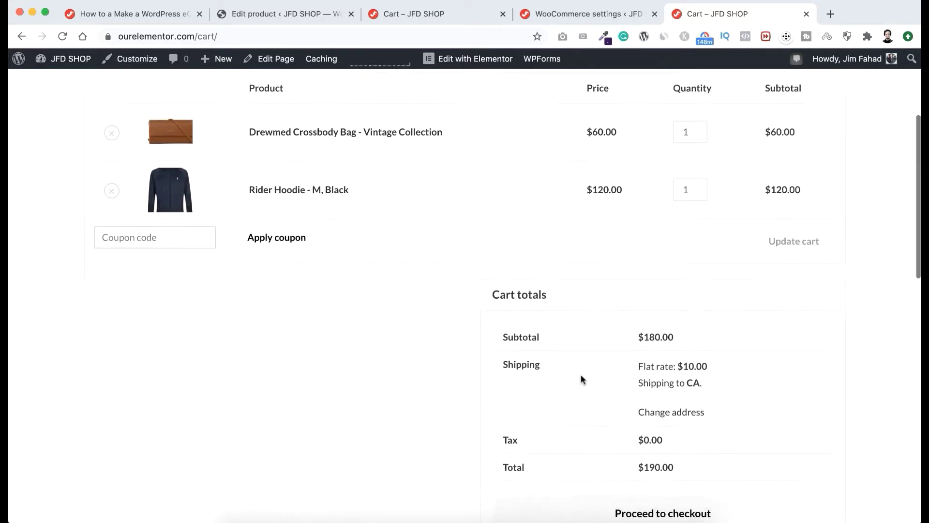
scroll(580, 379, "up", 1)
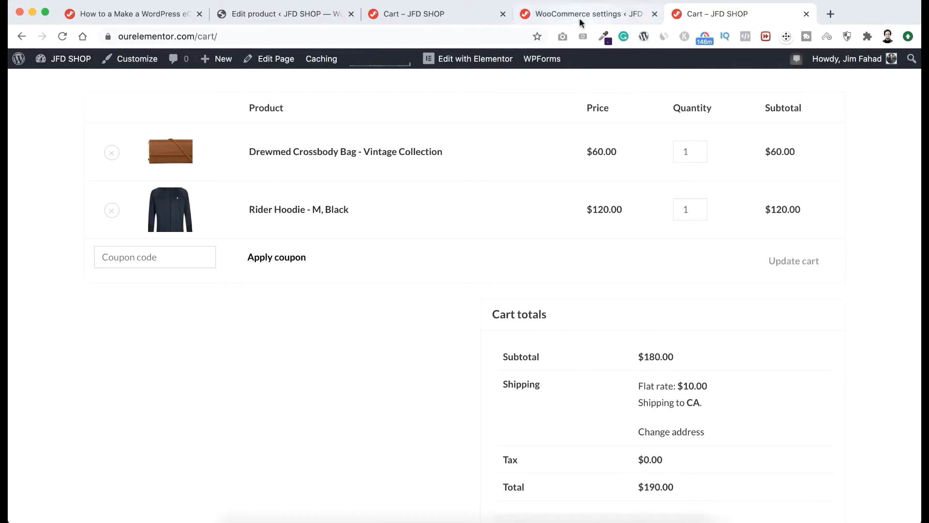
- Return to the WooCommerce shipping settings and create a second zone named "UK Zone" covering United Kingdom (UK)
left_click(565, 14)
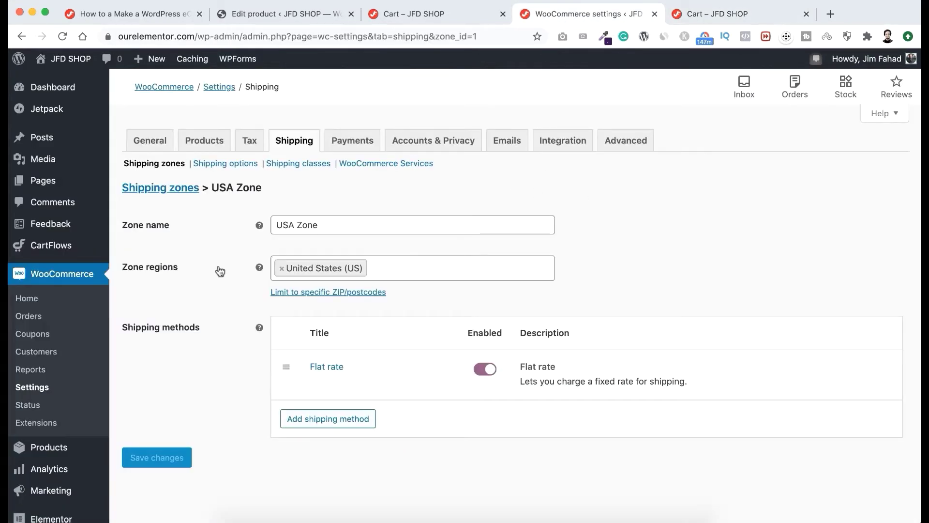
left_click(152, 189)
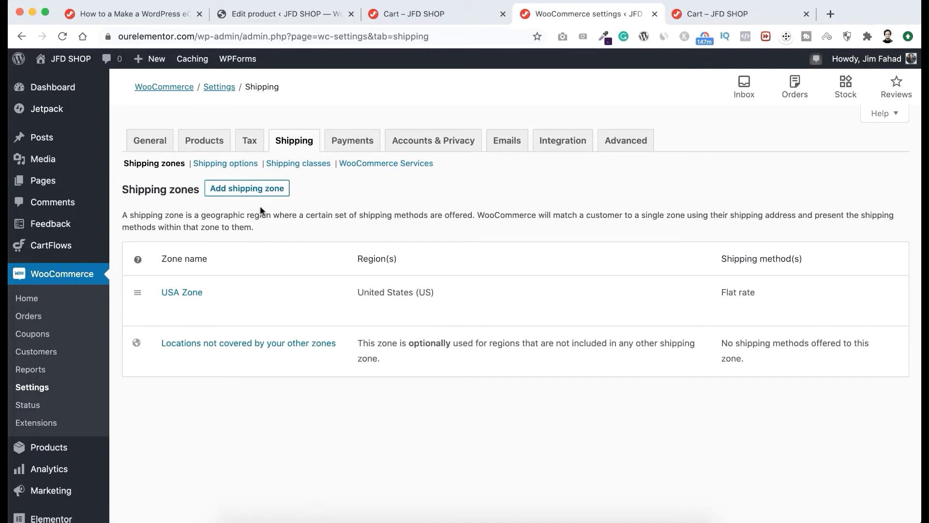
left_click(247, 189)
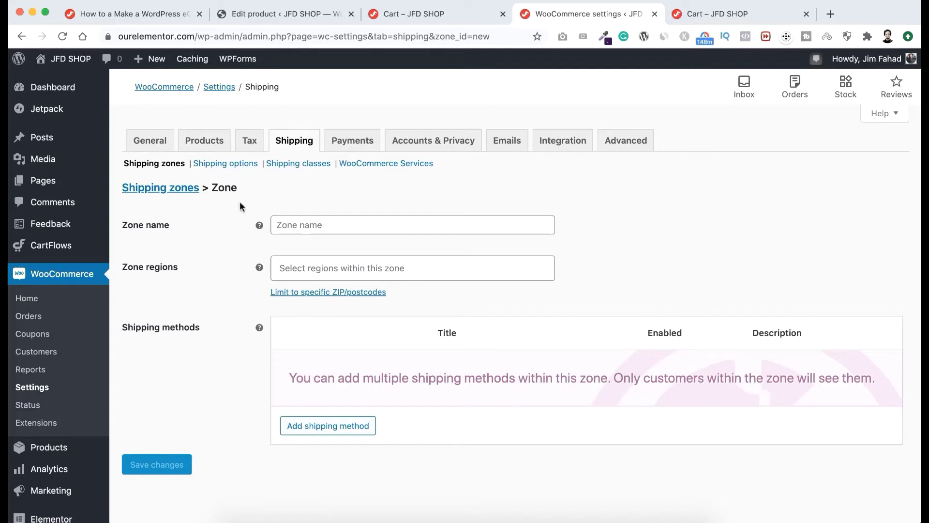
left_click(289, 225)
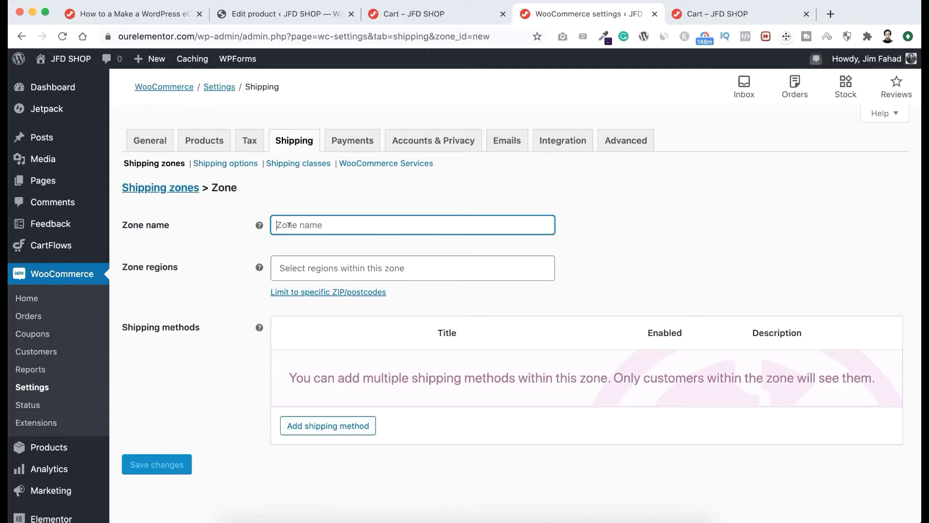
type("UK ")
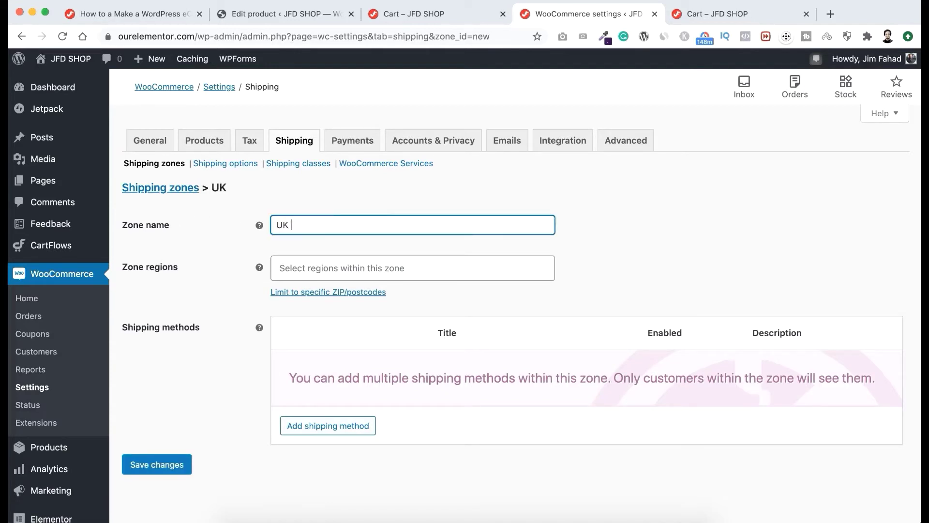
type("Zone")
left_click(321, 267)
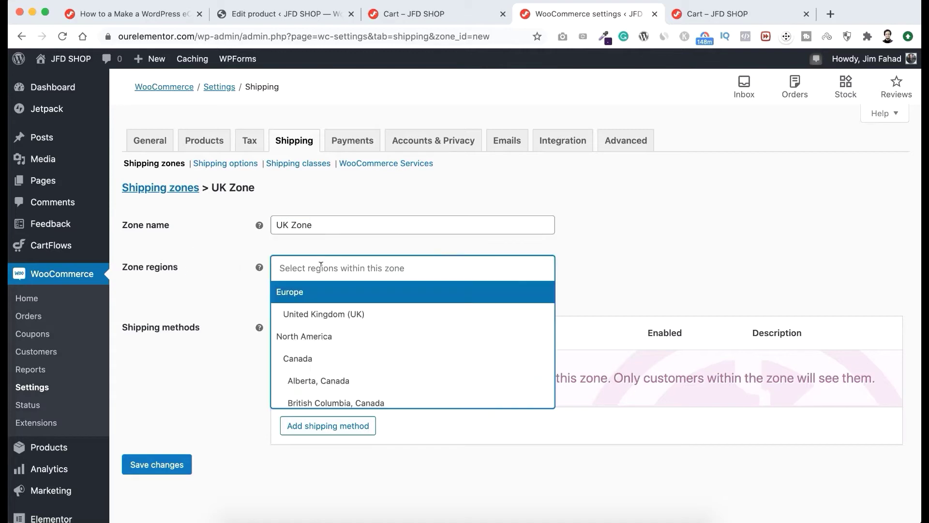
type("united kin")
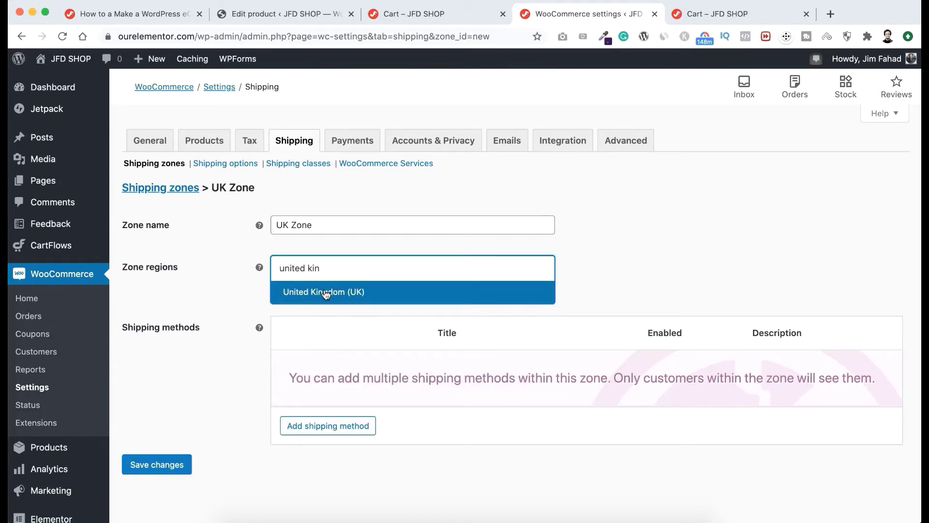
left_click(325, 292)
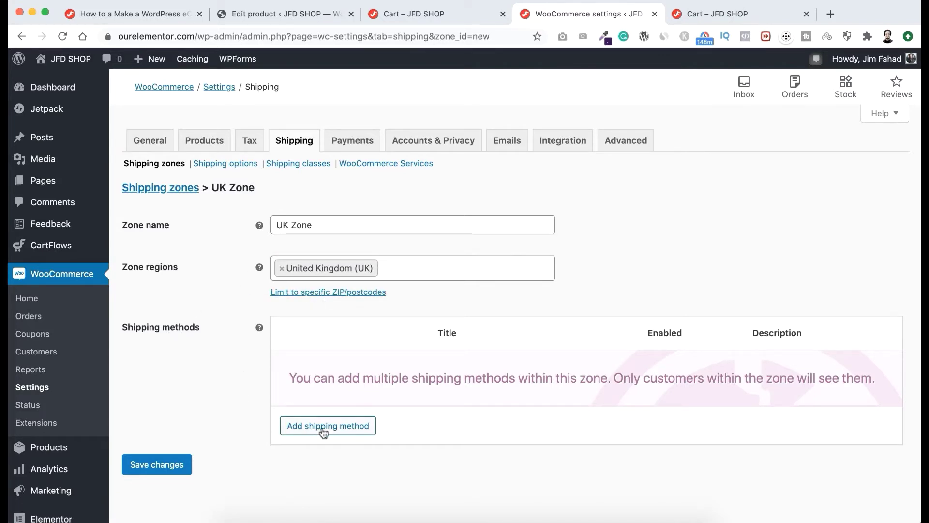
- Add a Flat rate shipping method to the UK Zone with tax status None and a cost of 20
left_click(343, 428)
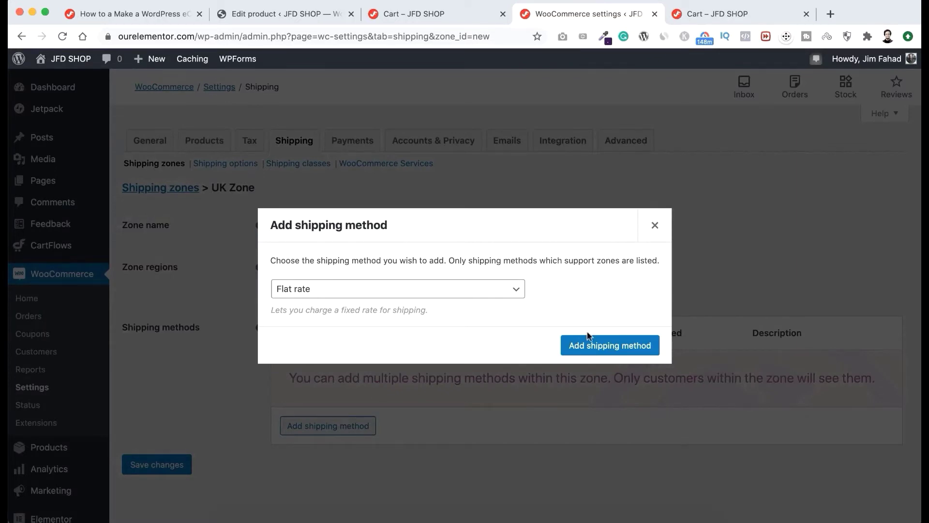
left_click(612, 344)
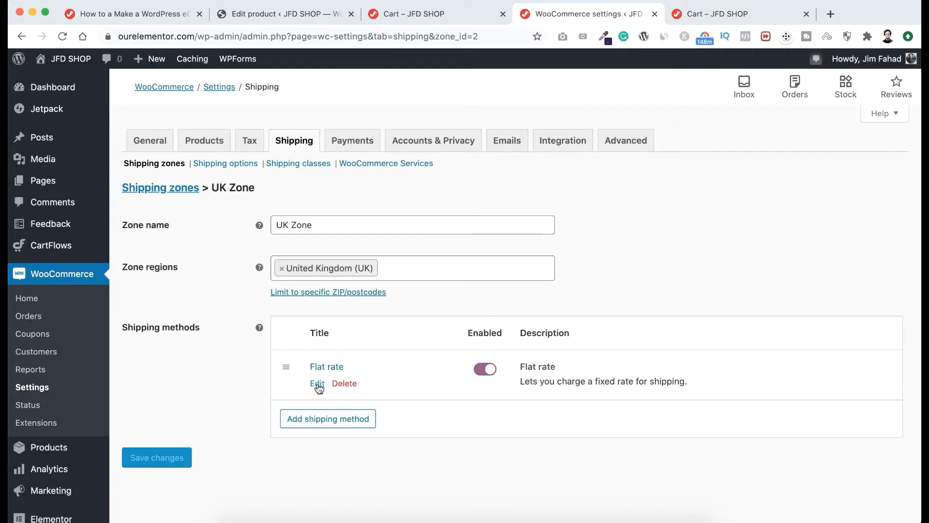
left_click(318, 383)
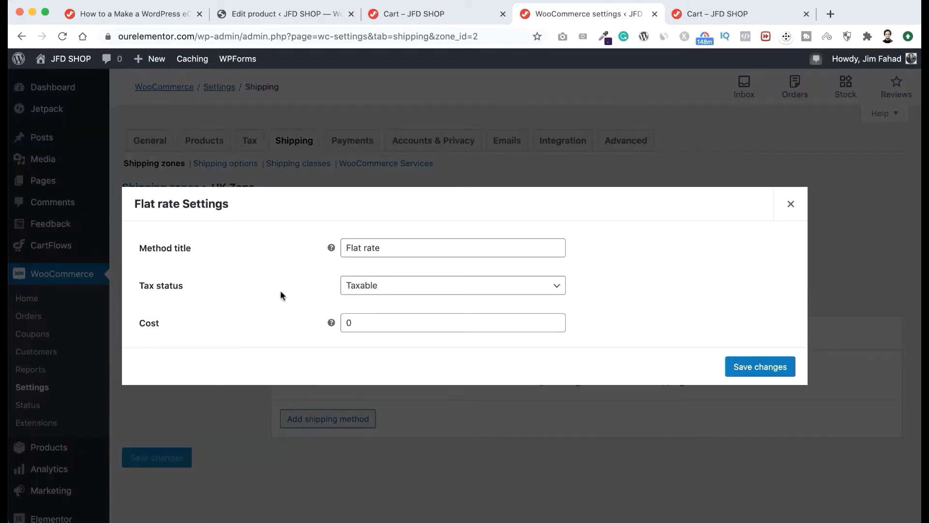
left_click(401, 290)
left_click(396, 298)
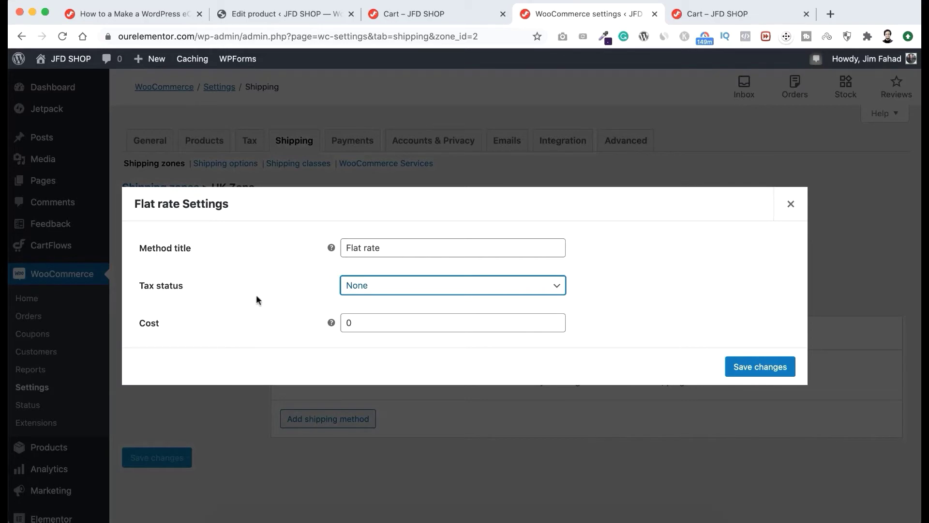
left_click(349, 323)
key("BackSpace")
type("2")
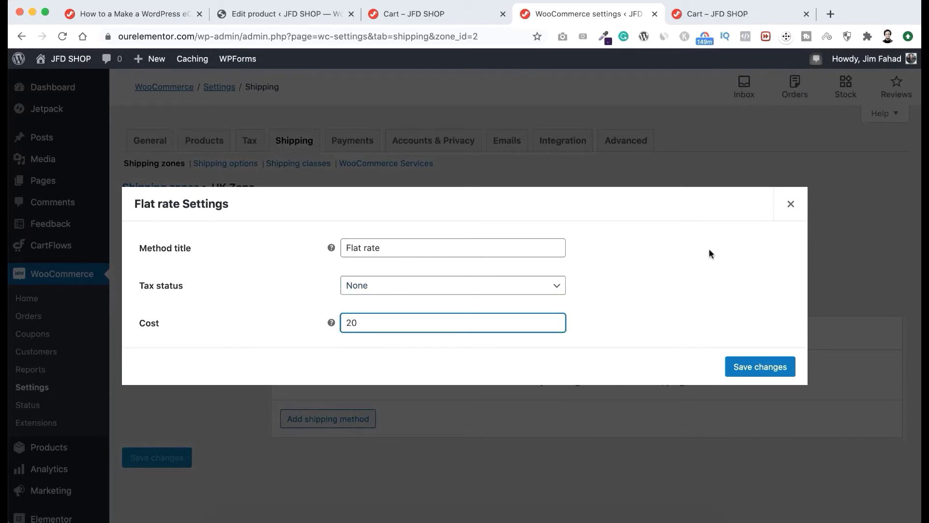
left_click(753, 362)
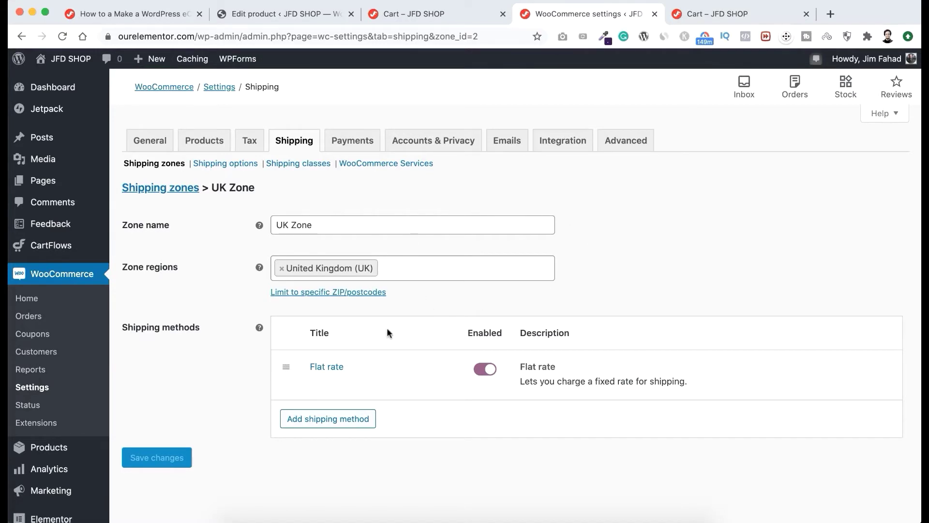
- Switch to the store's cart, reload it and check the shipping charge in the cart totals
mouse_move(382, 359)
left_click(719, 15)
scroll(437, 213, "up", 4)
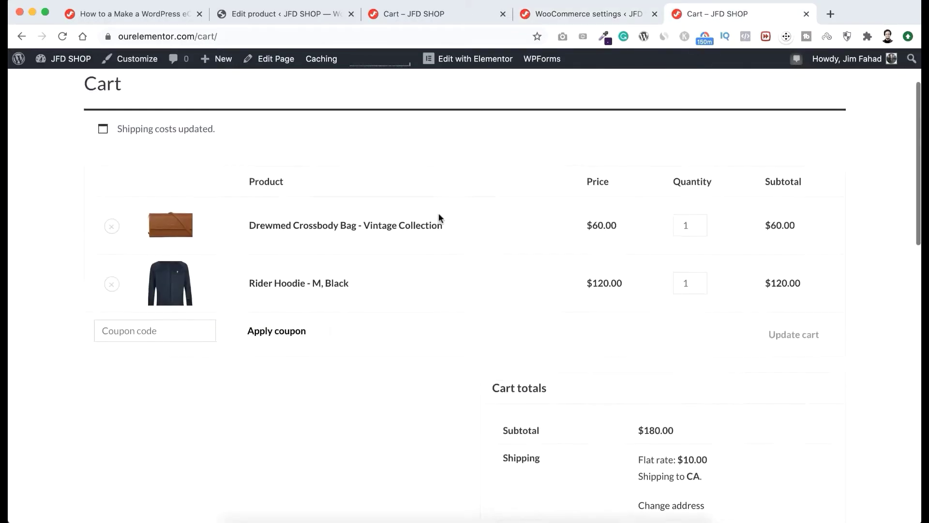
key("super+r")
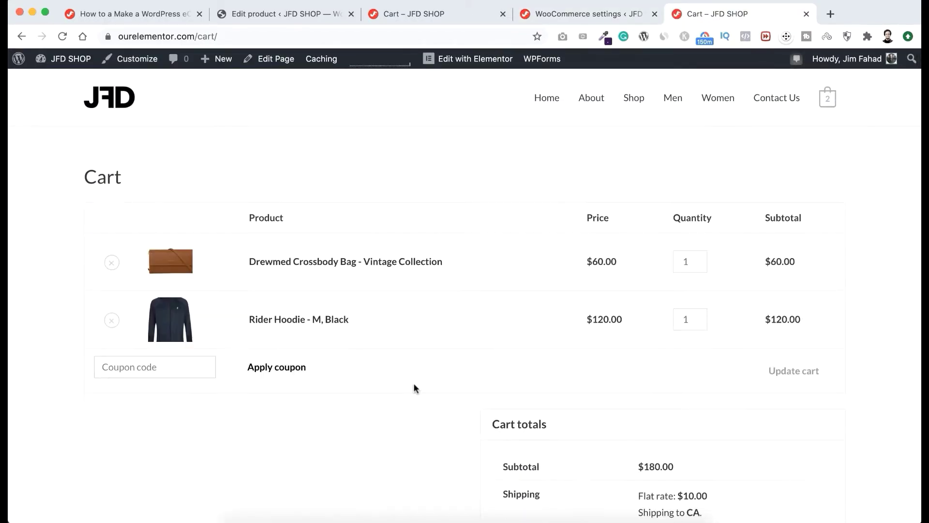
scroll(414, 385, "down", 3)
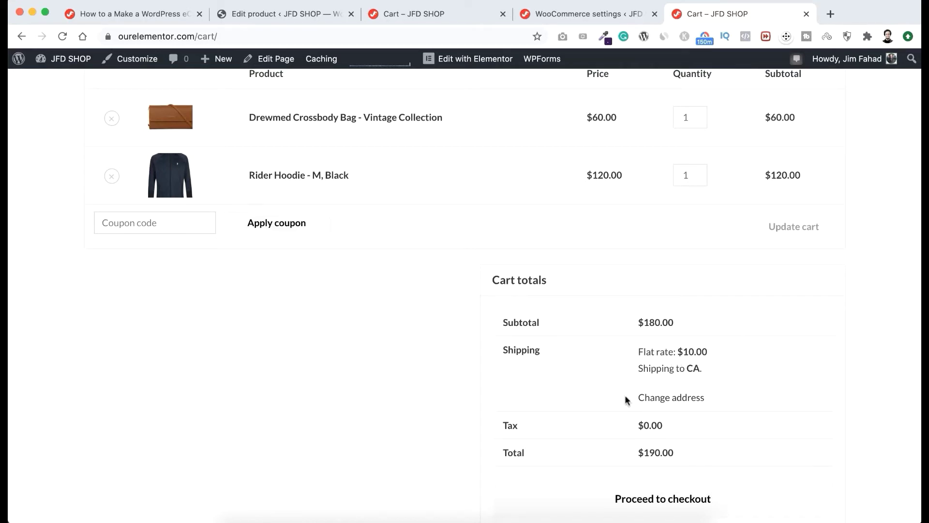
- Change the cart's shipping country to United Kingdom (UK) and update the shipping charge
left_click(675, 398)
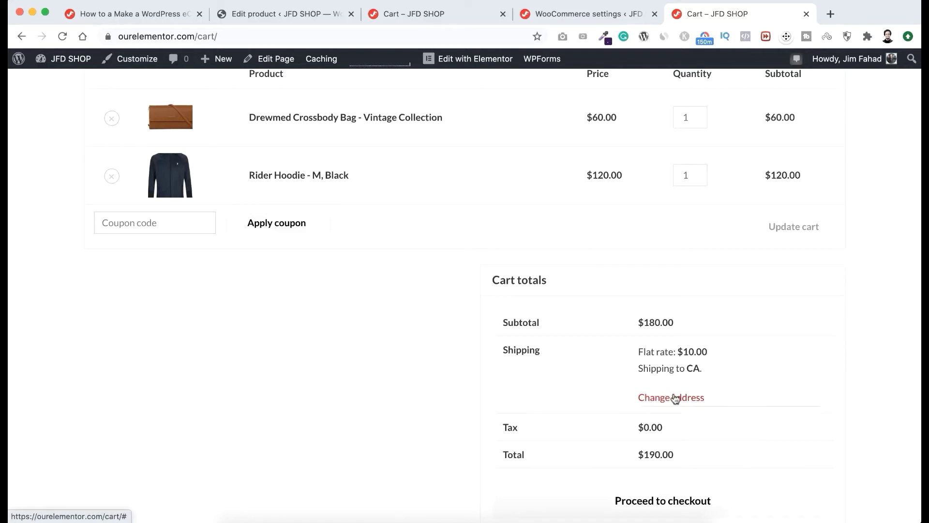
scroll(613, 437, "down", 1)
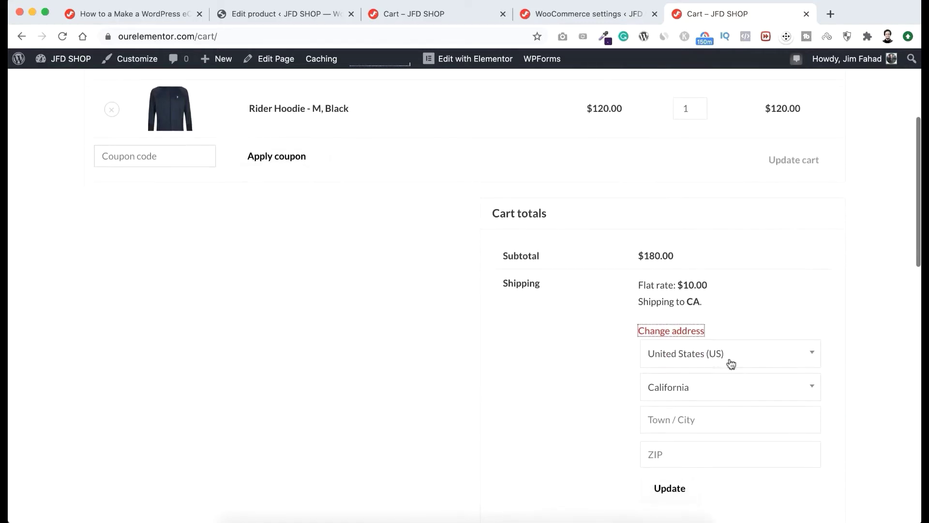
left_click(701, 356)
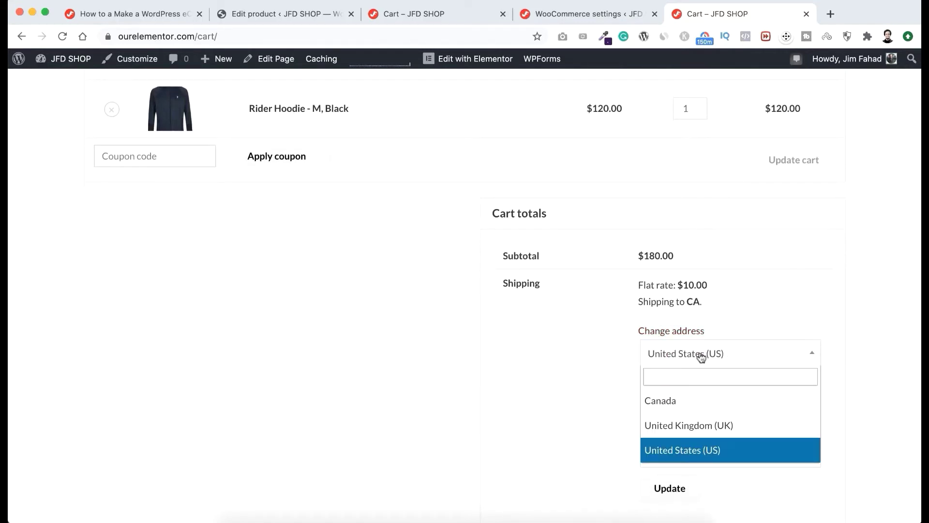
left_click(697, 424)
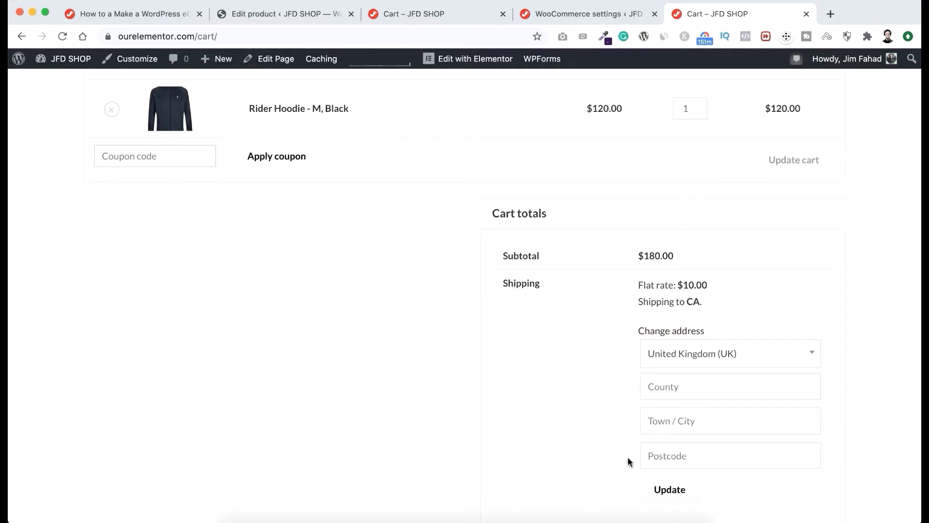
left_click(670, 489)
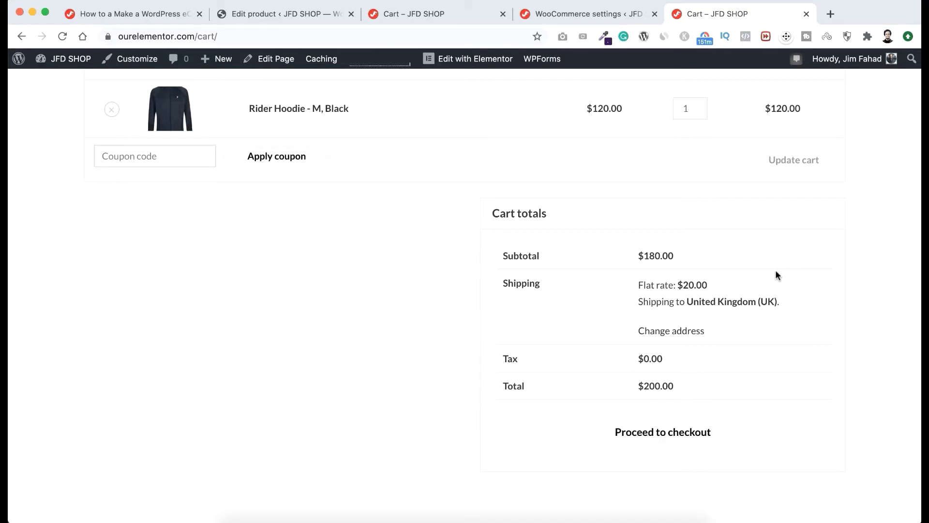
- Return to the WordPress admin and open the page for adding new plugins
left_click(594, 14)
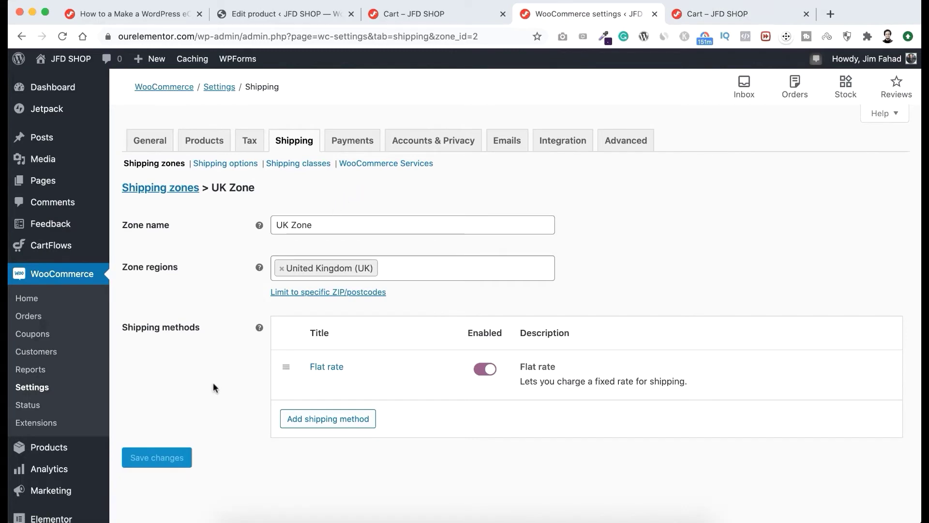
scroll(213, 387, "down", 5)
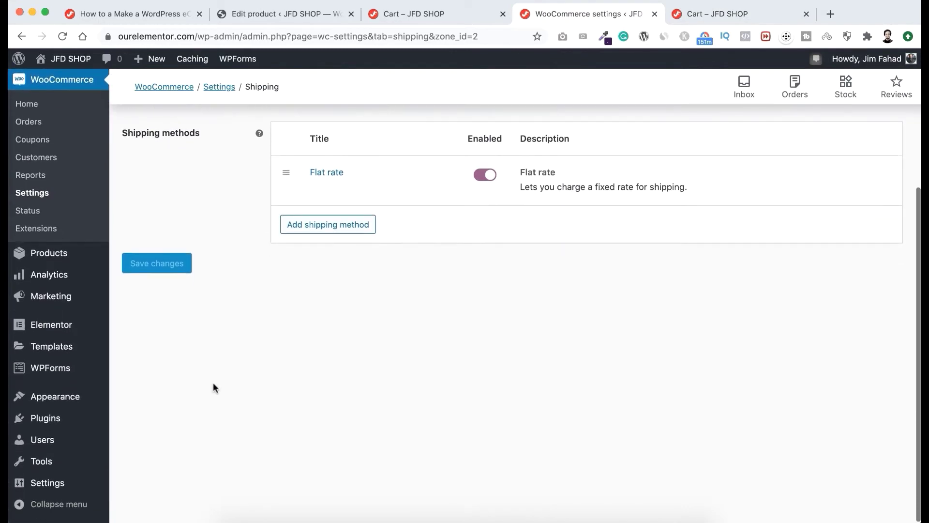
mouse_move(47, 418)
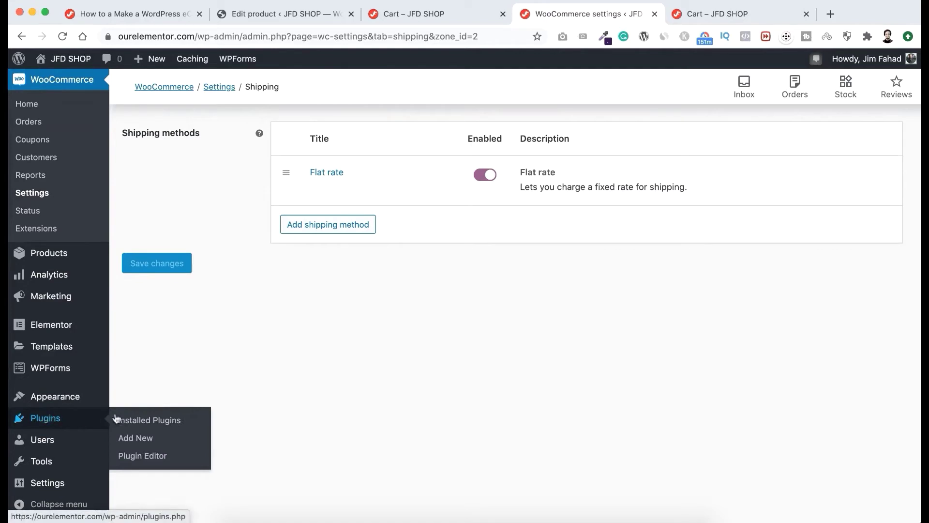
left_click(136, 438)
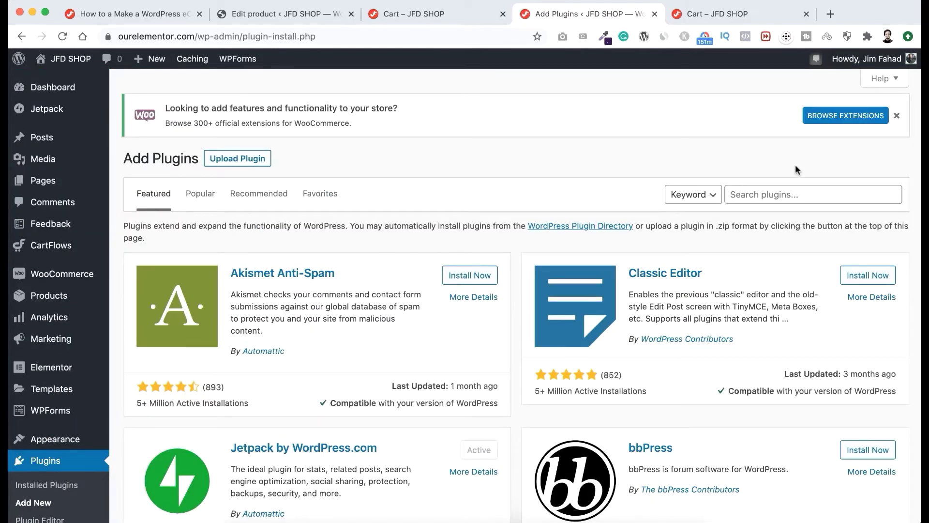
- Search the plugin directory for "woocommerce table rate Jem" and install and activate WooCommerce Advanced Shipping by JEM Plugins
left_click(752, 194)
type("wooc")
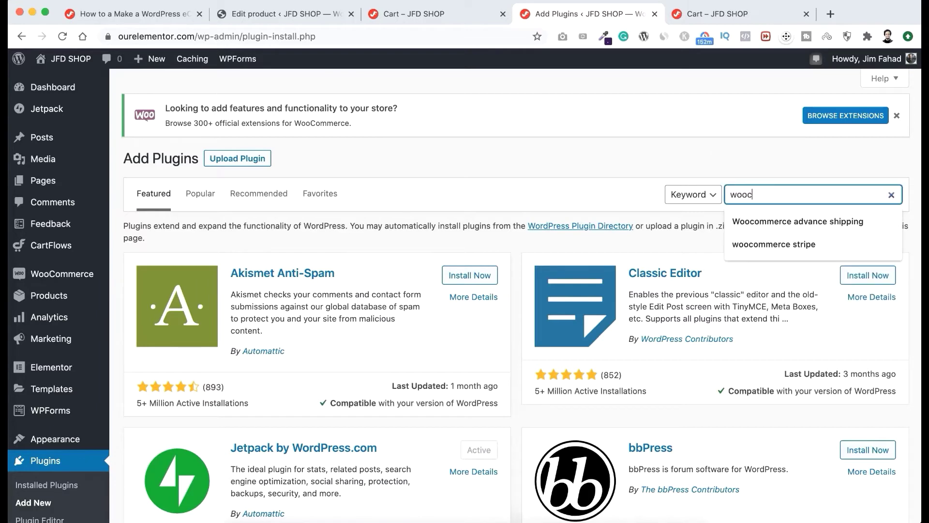
type("ommerce table")
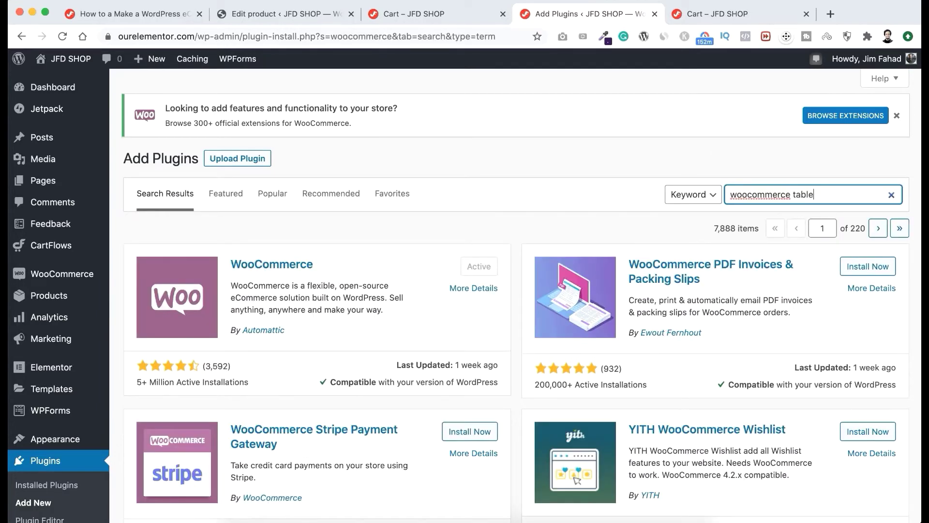
type(" rate Jem")
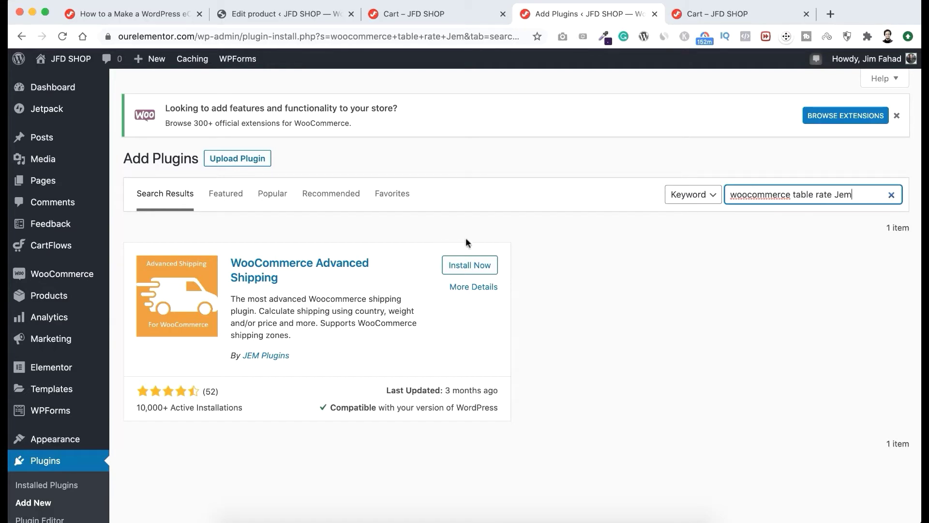
left_click(464, 266)
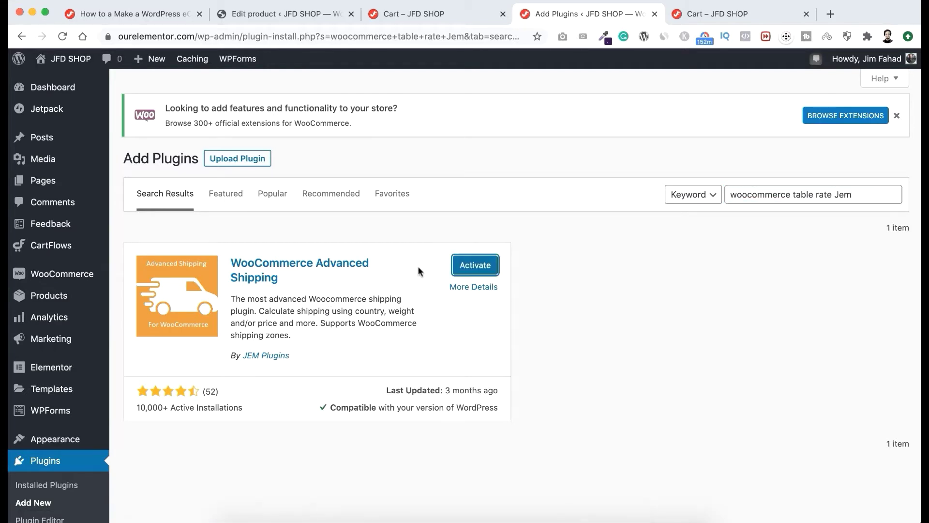
left_click(474, 267)
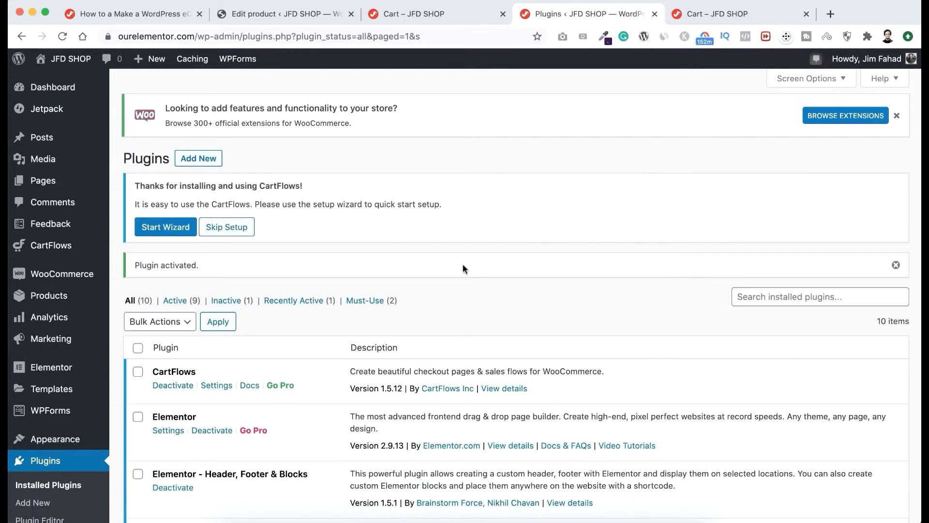
- Open the USA Zone in the WooCommerce shipping settings and delete its Flat rate shipping method
mouse_move(62, 274)
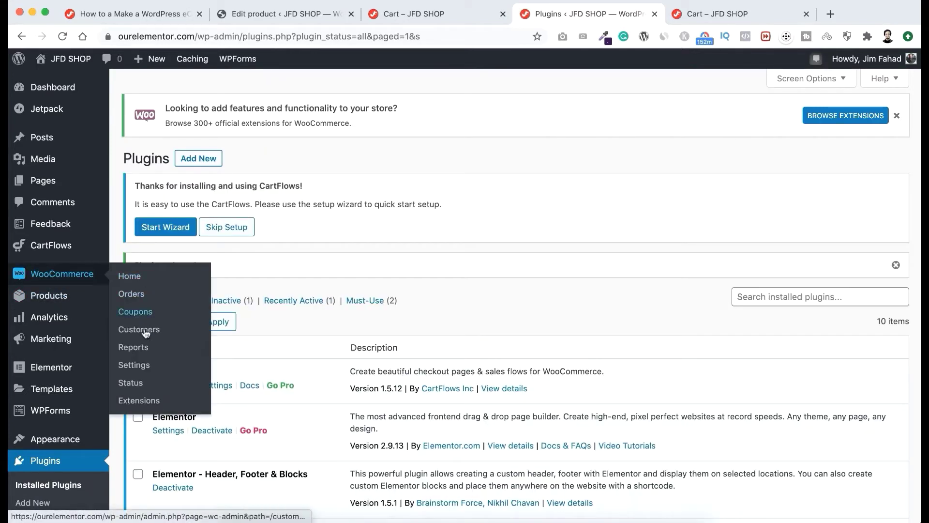
left_click(134, 366)
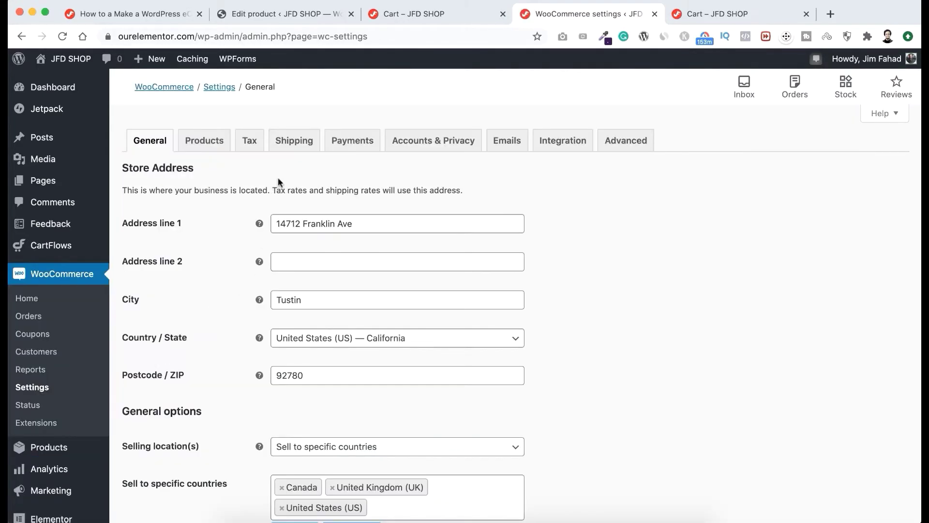
left_click(293, 140)
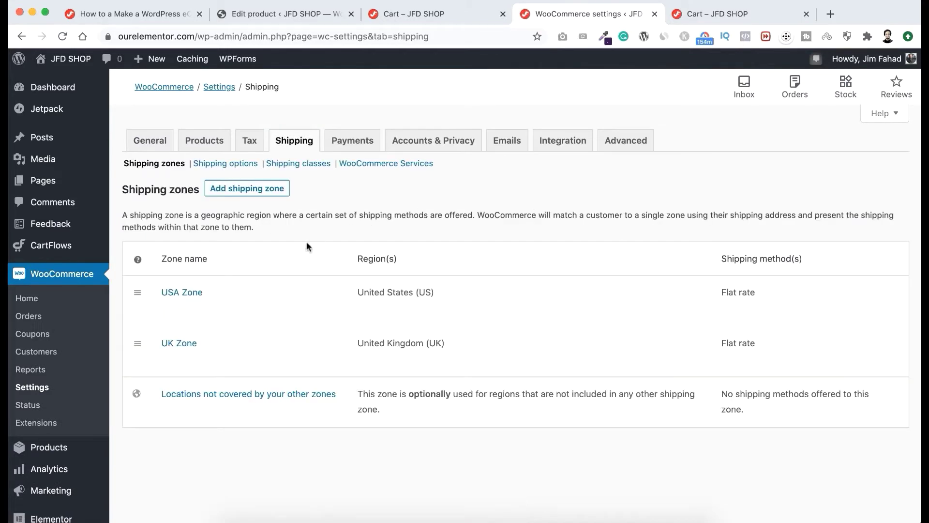
mouse_move(158, 292)
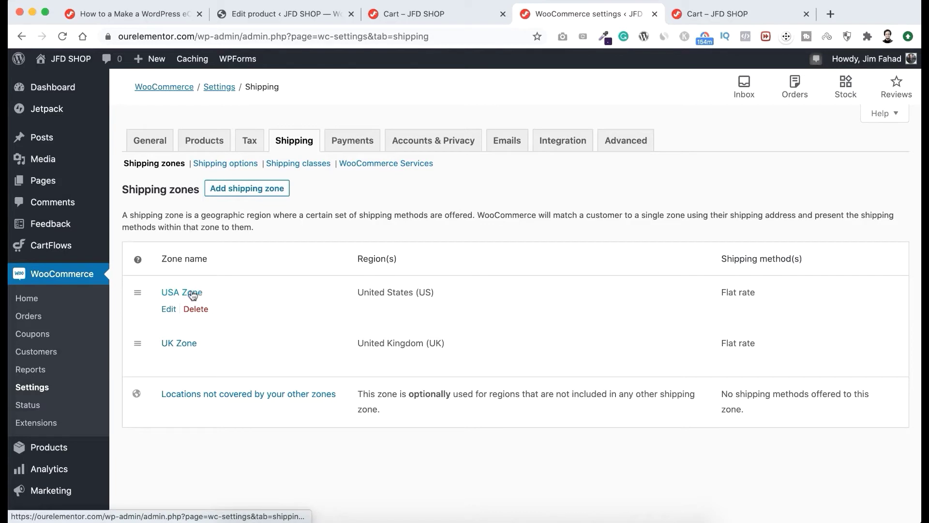
left_click(164, 309)
mouse_move(328, 365)
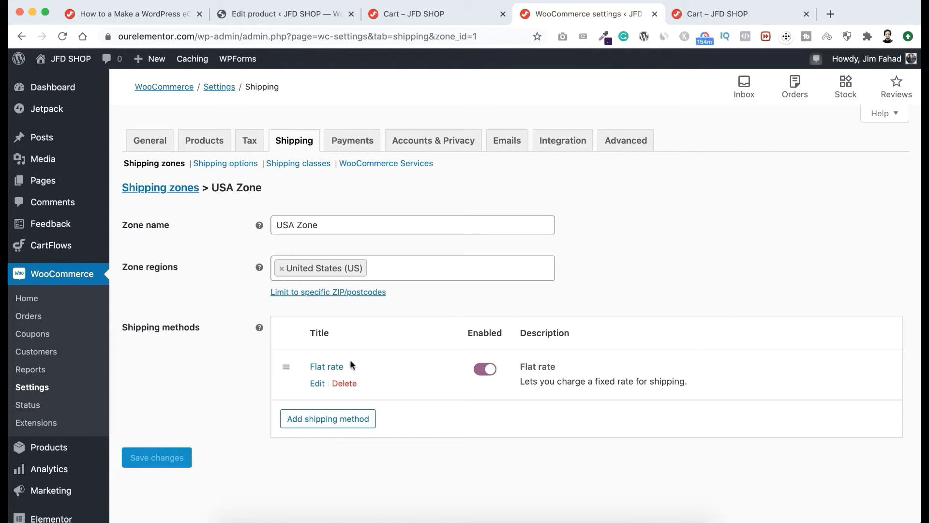
left_click(344, 383)
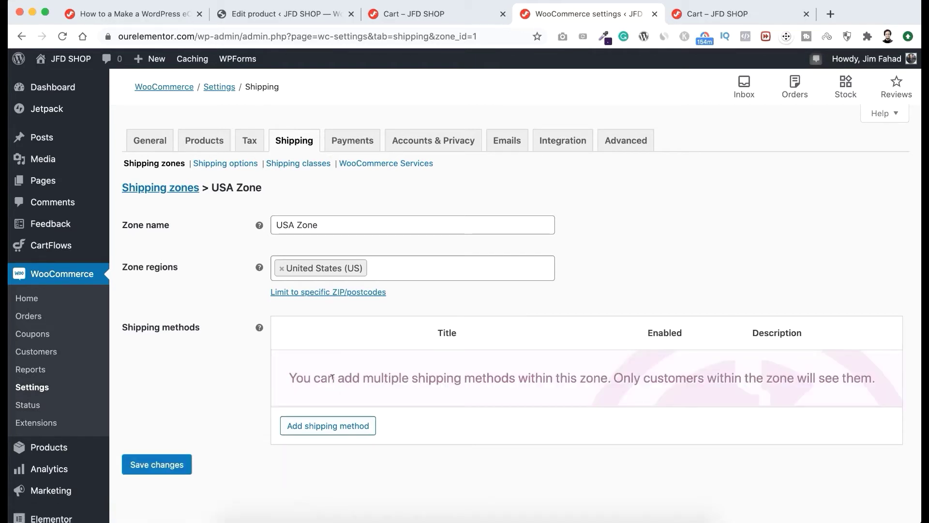
- Add a Table Rate shipping method to the USA Zone and open its settings
left_click(330, 428)
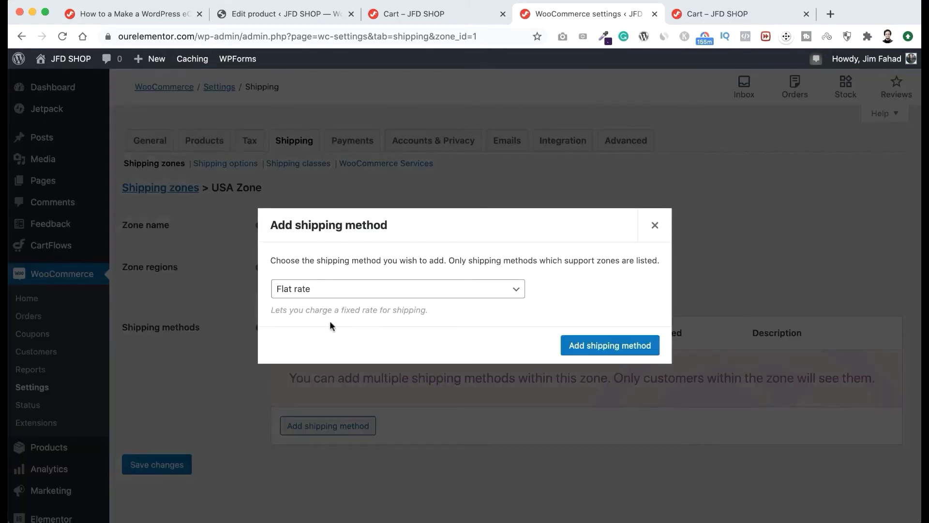
left_click(363, 289)
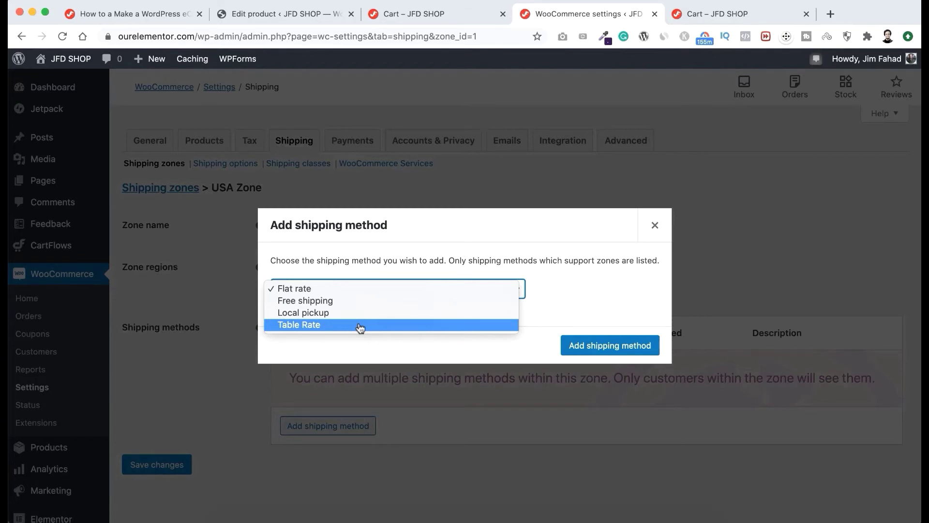
left_click(333, 326)
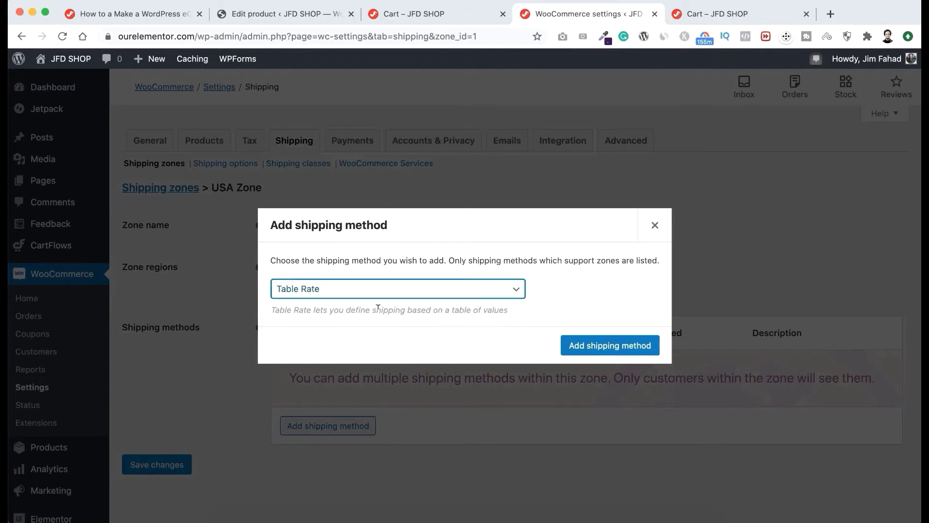
left_click(594, 347)
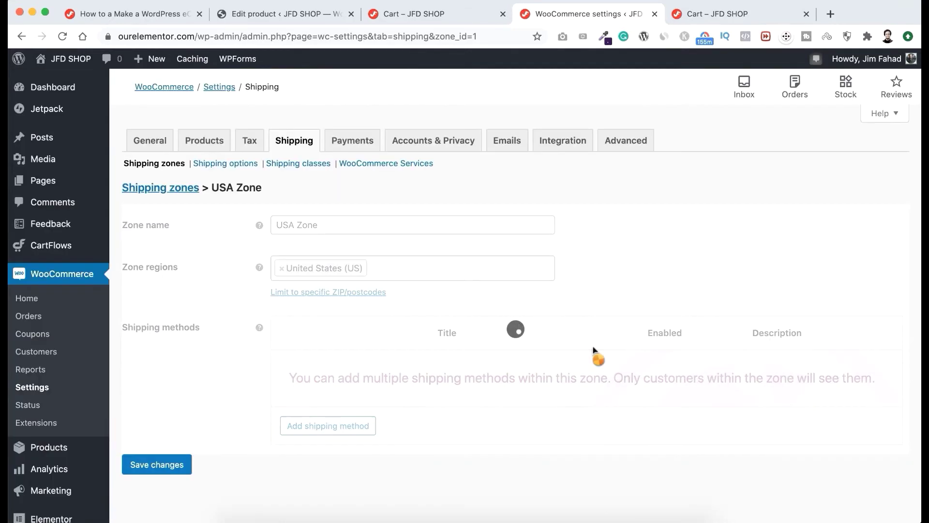
mouse_move(361, 362)
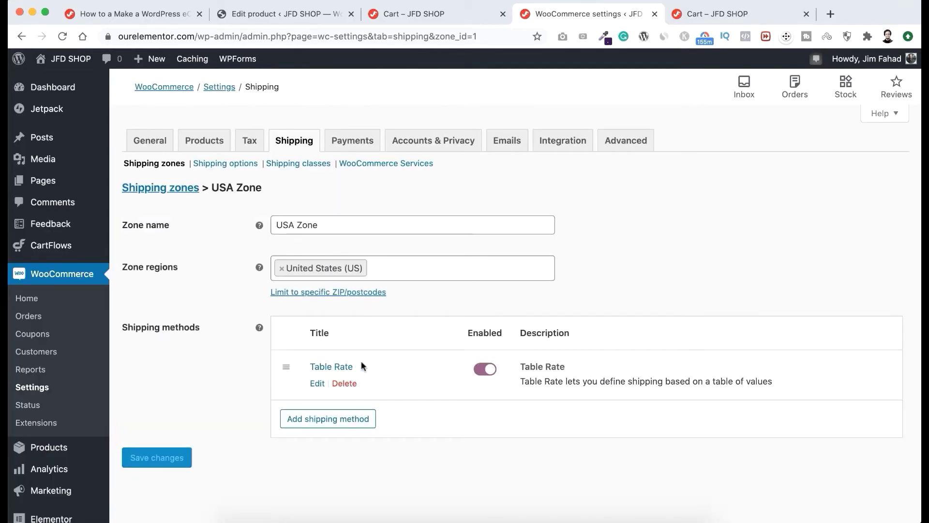
left_click(312, 383)
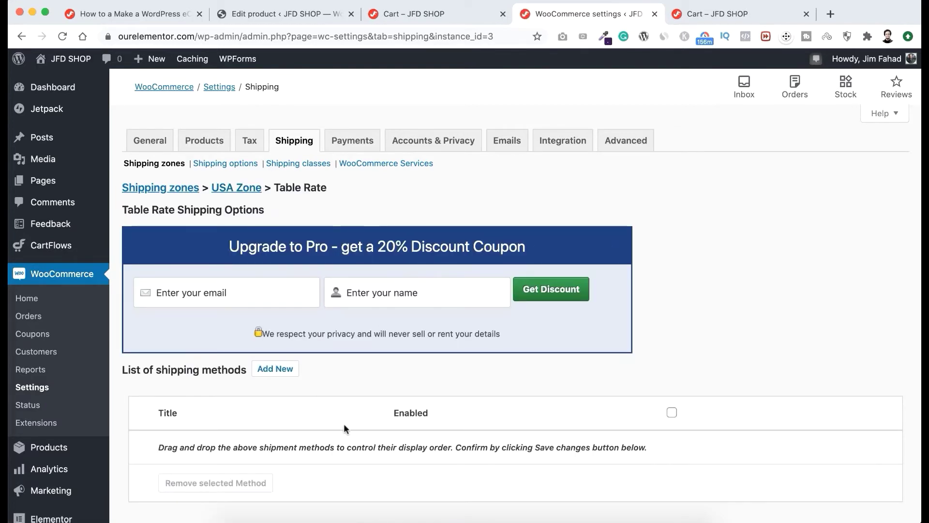
- Add a new shipping method under the USA Zone's Table Rate, enable it, and title it "USA Table Rate"
scroll(345, 425, "down", 2)
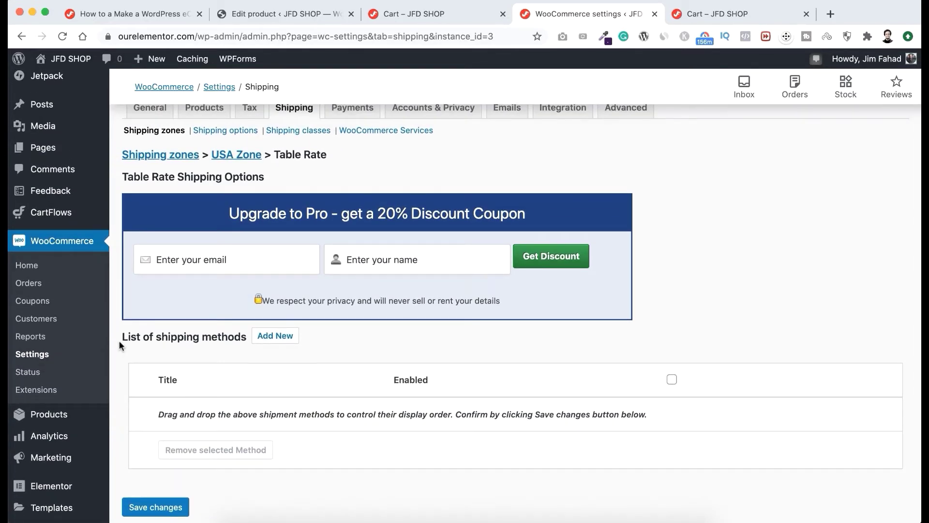
left_click(275, 336)
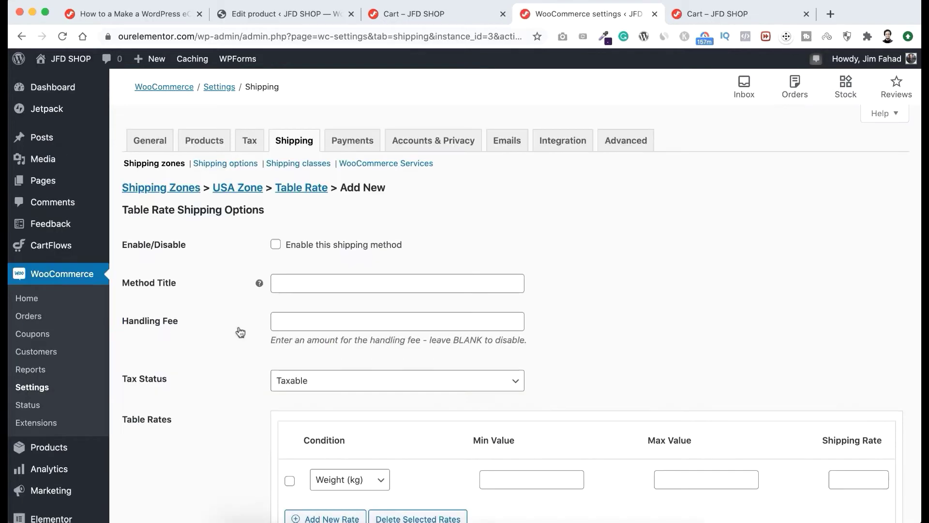
left_click(276, 246)
left_click(296, 284)
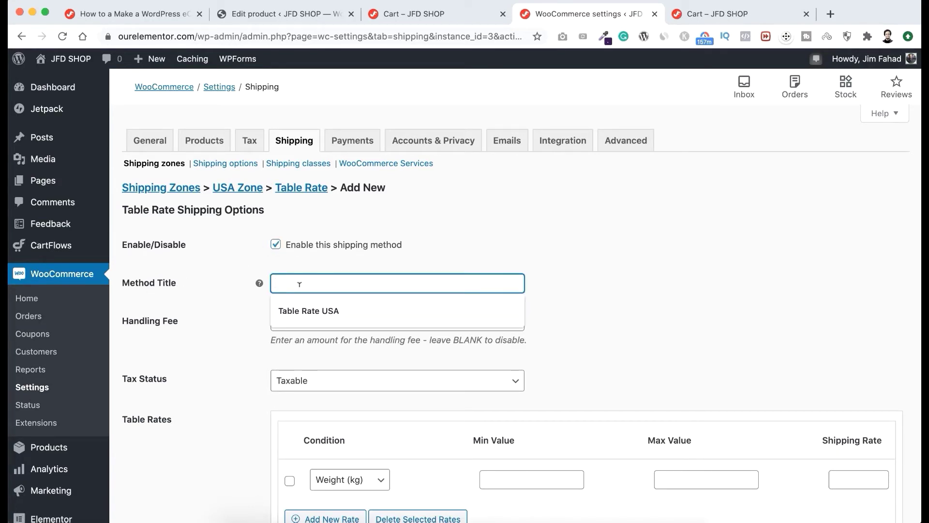
type("USA Tab")
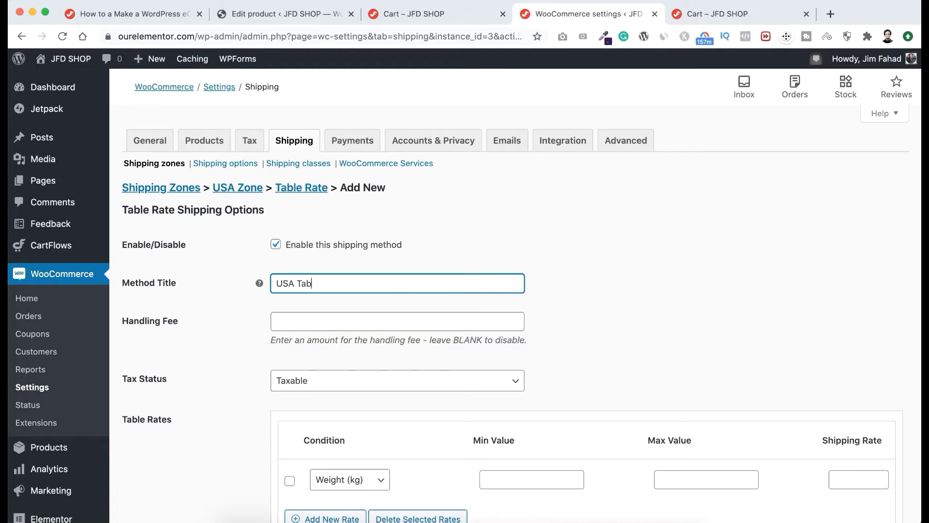
type("le Rate")
left_click(237, 344)
- Set the tax status of the USA Table Rate method to Not Taxable
scroll(237, 344, "down", 2)
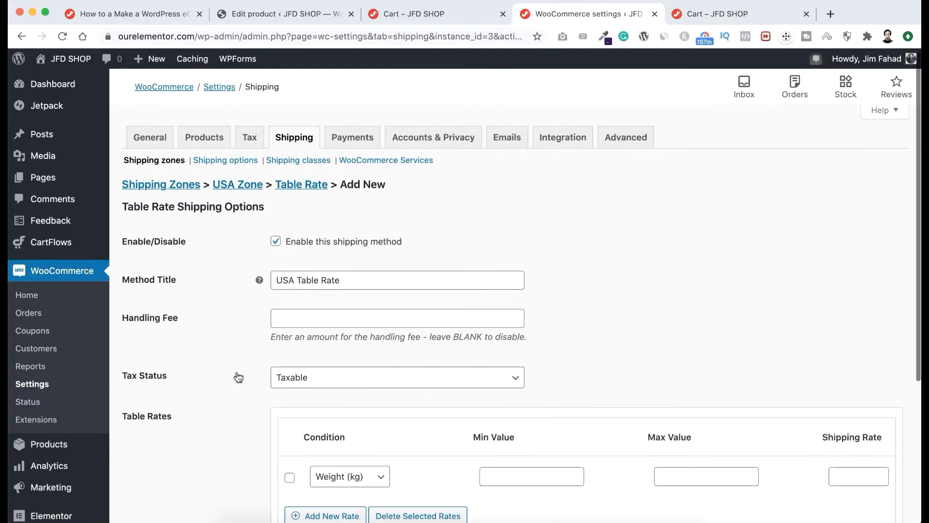
left_click(332, 327)
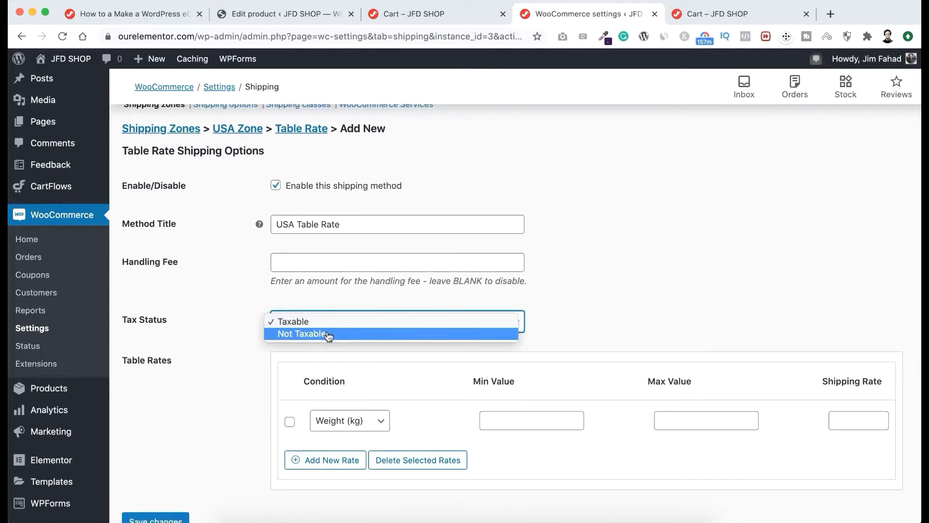
key("Escape")
left_click(329, 337)
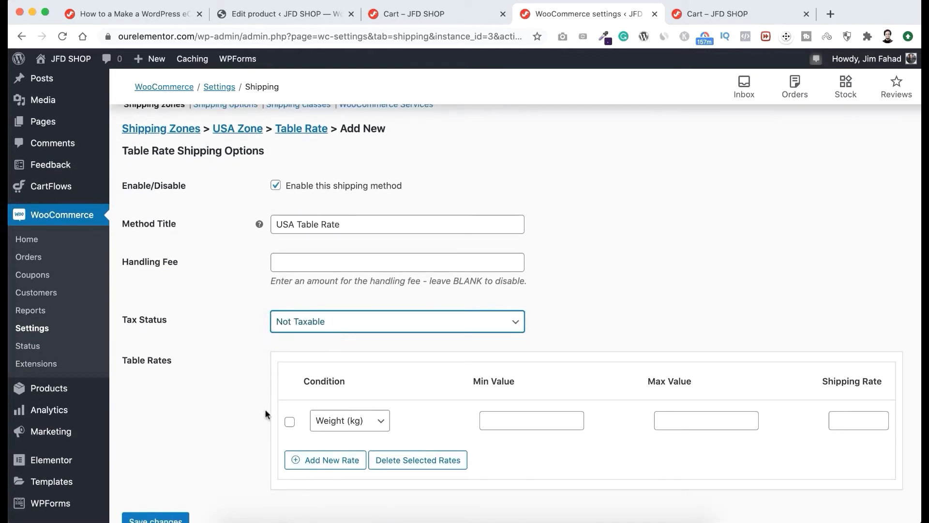
- Define the first table rate on Total Price ($) with minimum 0, maximum 50 and shipping rate 15
scroll(265, 408, "down", 2)
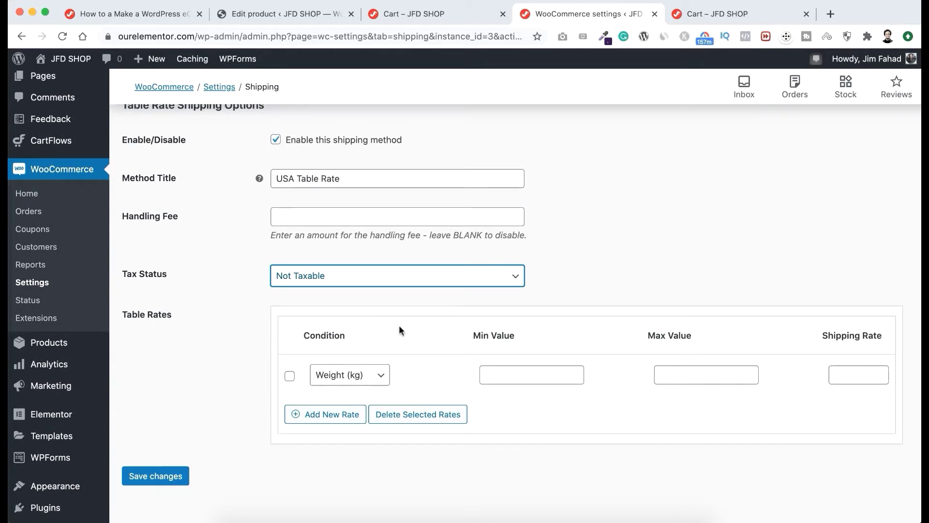
left_click(344, 378)
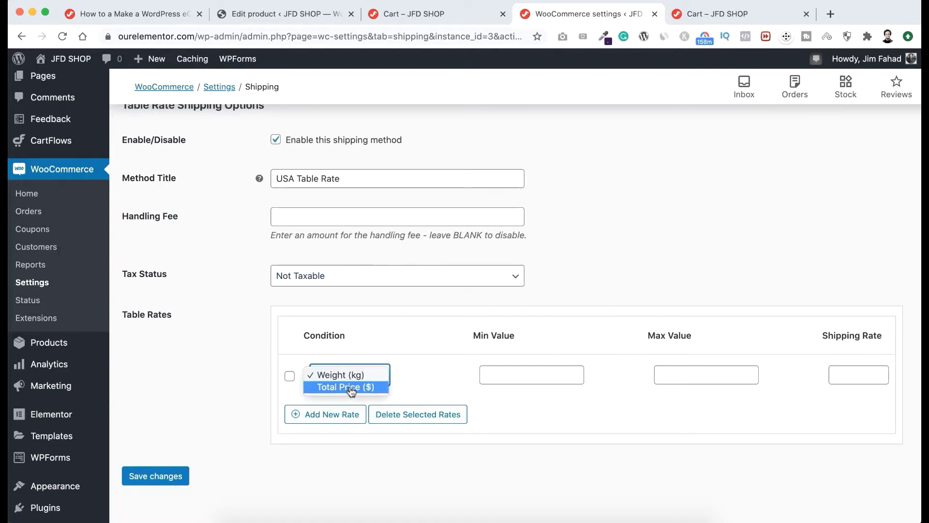
left_click(351, 387)
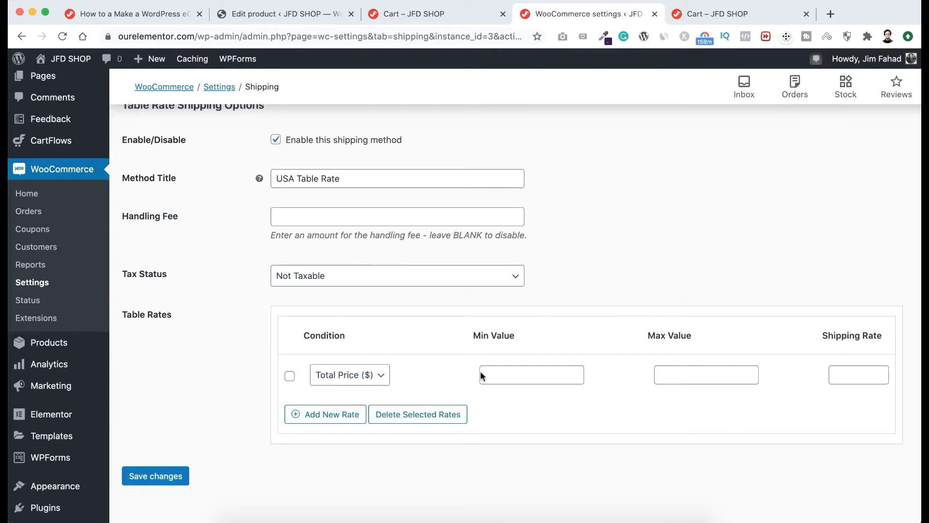
left_click(509, 370)
type("0")
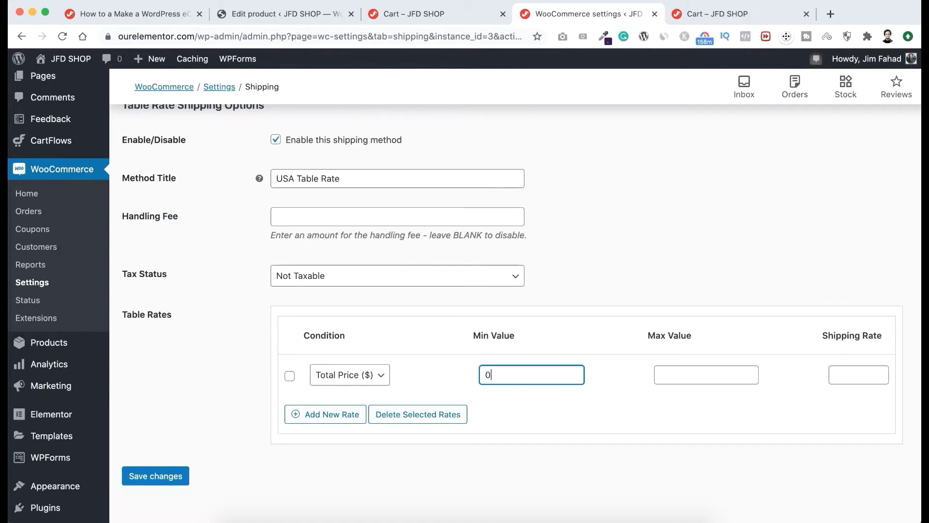
left_click(670, 371)
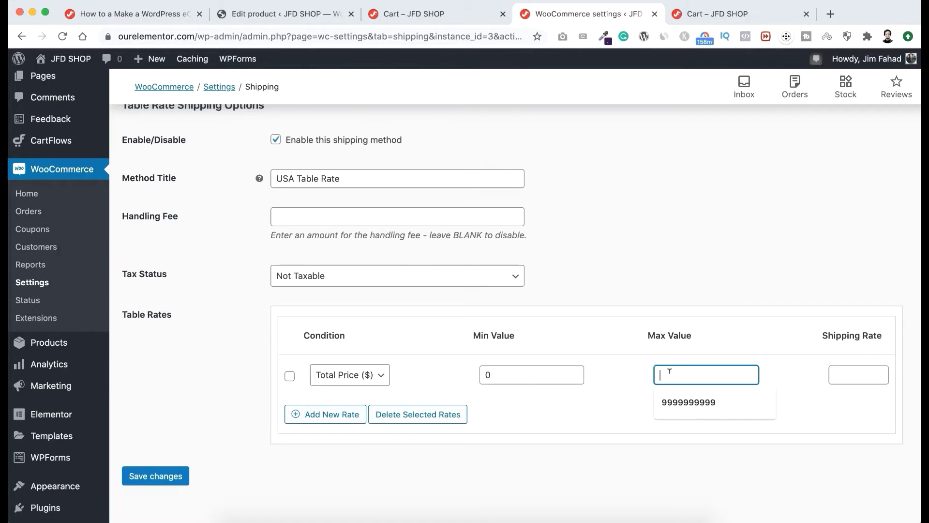
type("50")
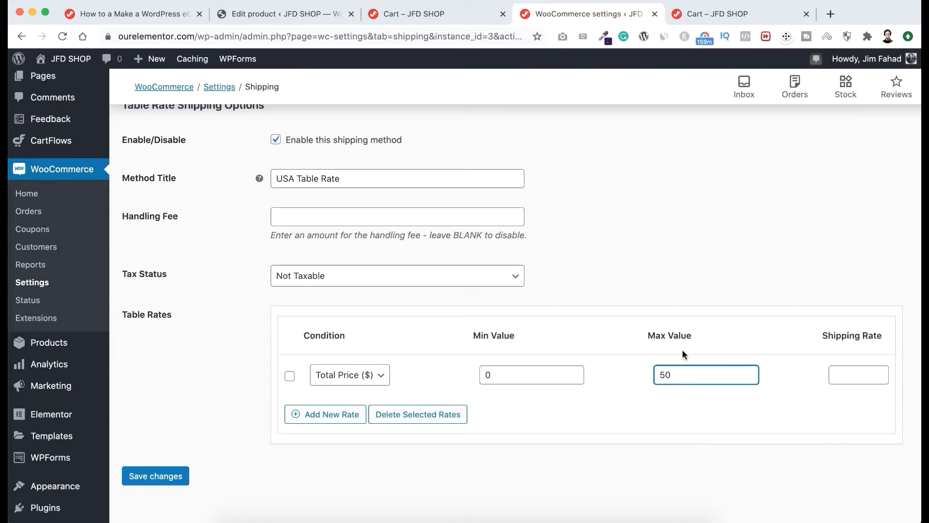
left_click(843, 370)
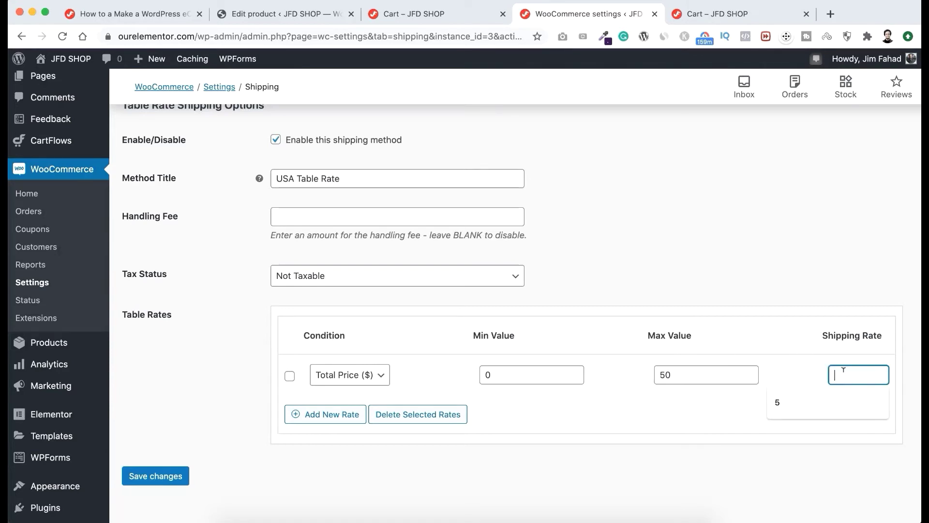
type("15")
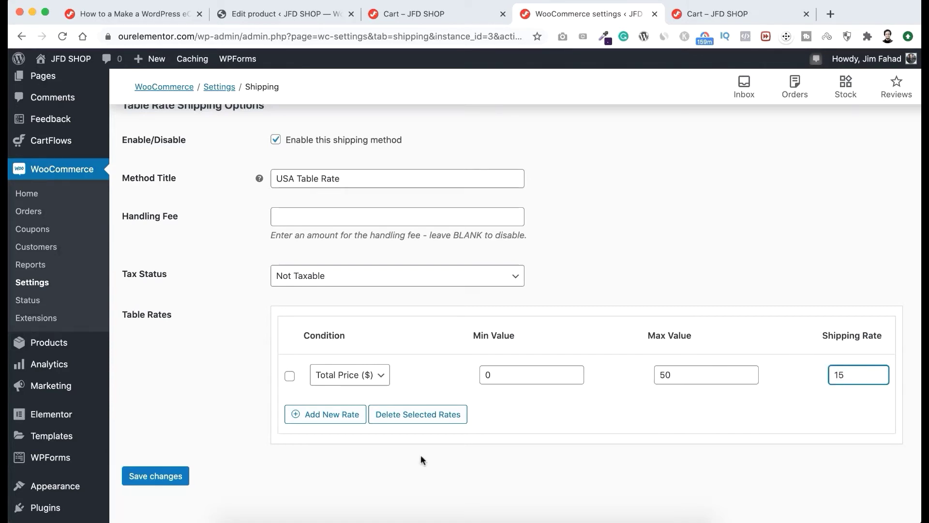
- Add a second table rate on Total Price ($) with minimum 51, maximum 250 and shipping rate 10
left_click(311, 415)
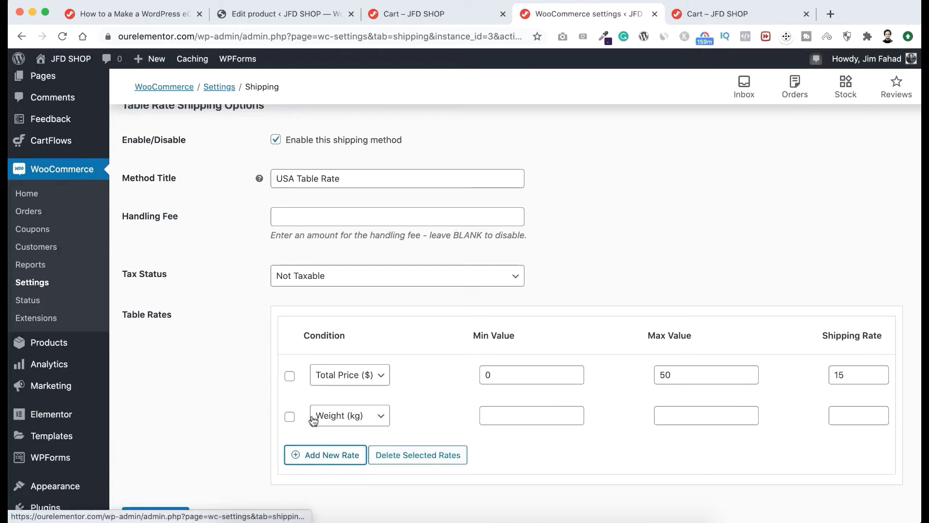
left_click(338, 417)
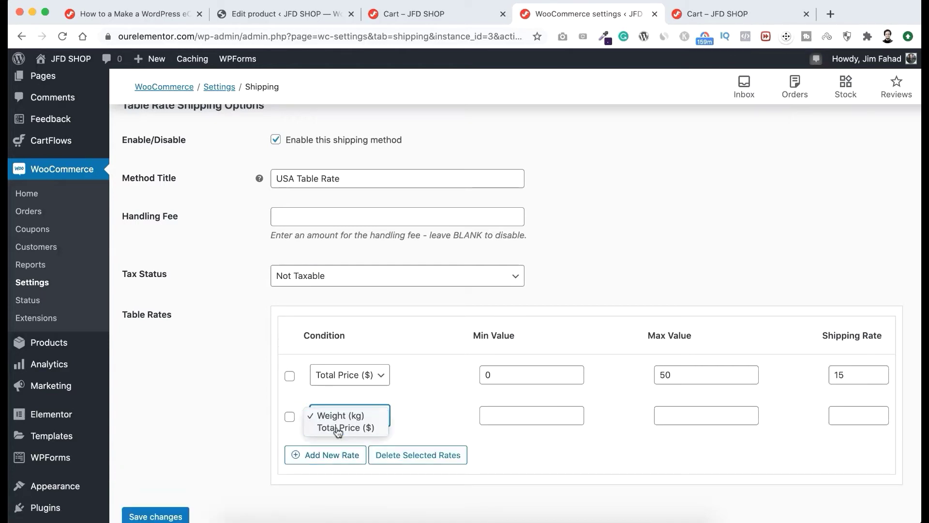
left_click(336, 426)
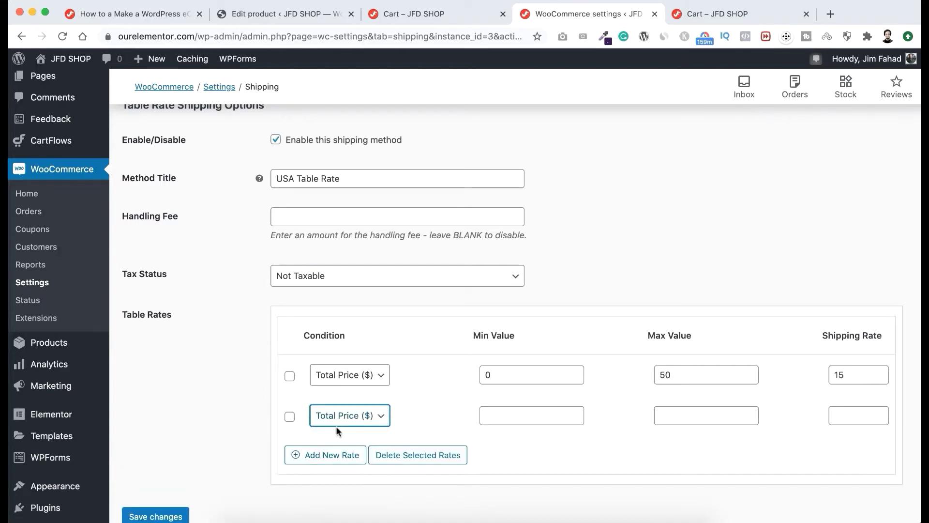
left_click(507, 409)
type("51")
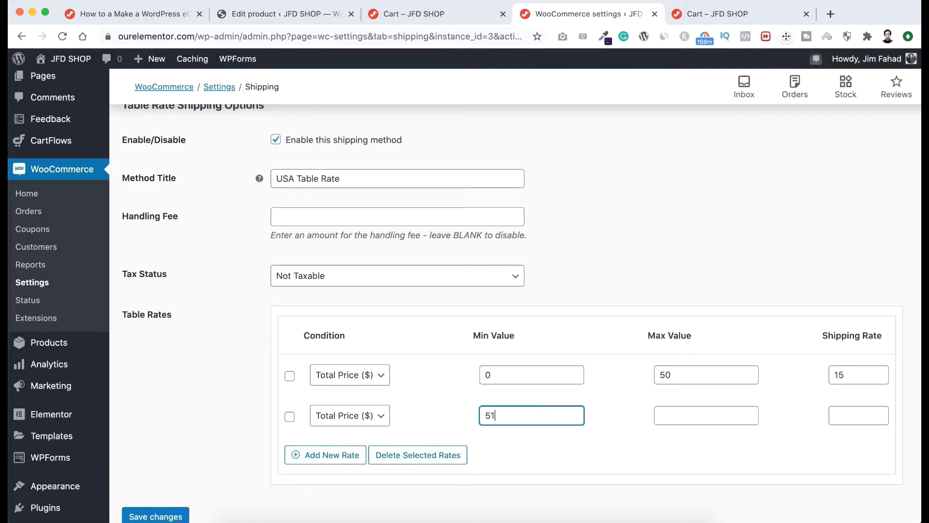
left_click(661, 415)
type("2")
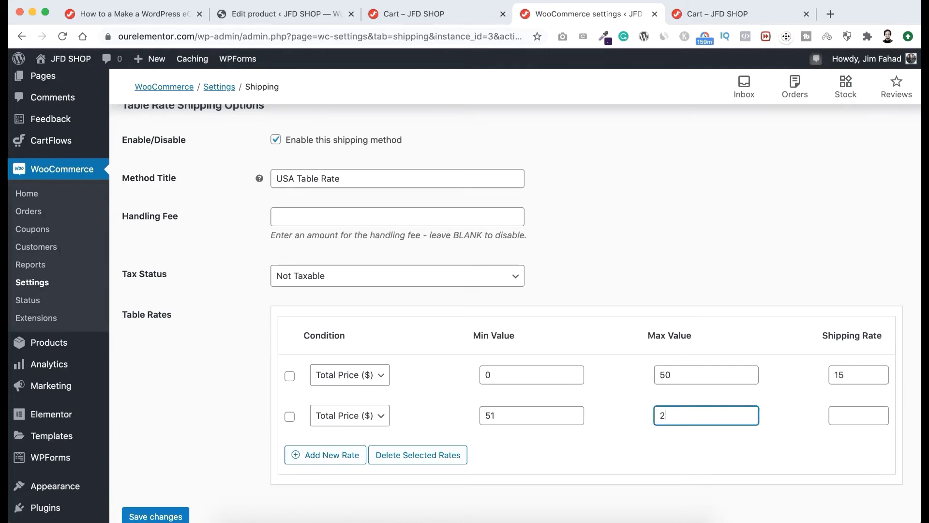
type("50")
left_click(844, 415)
type("10")
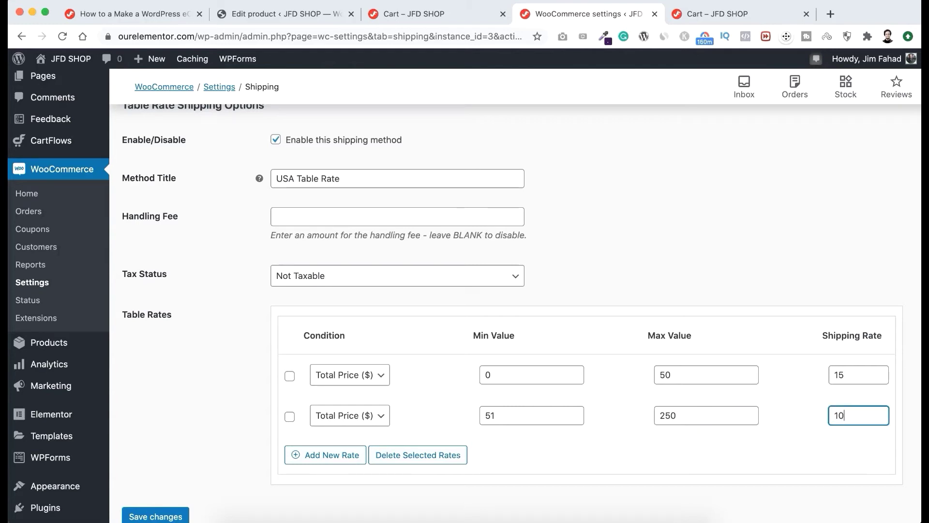
left_click(332, 454)
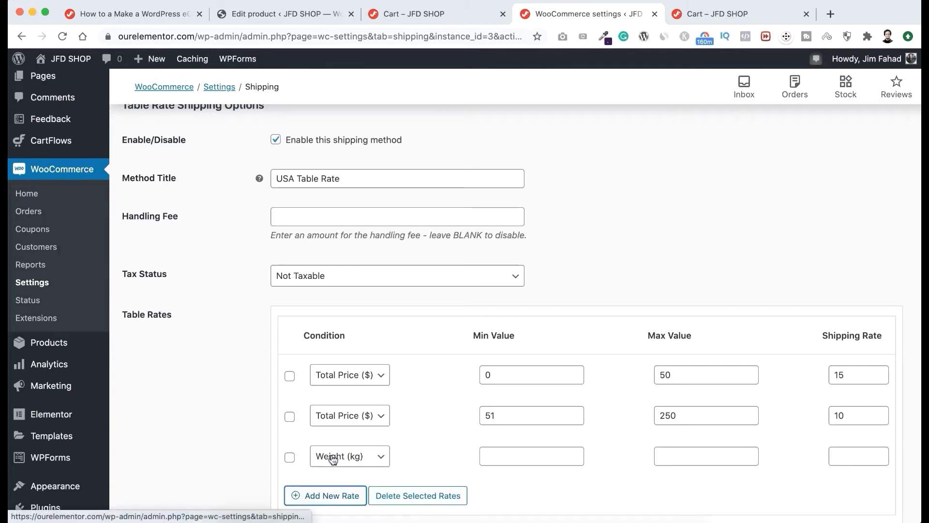
left_click(356, 455)
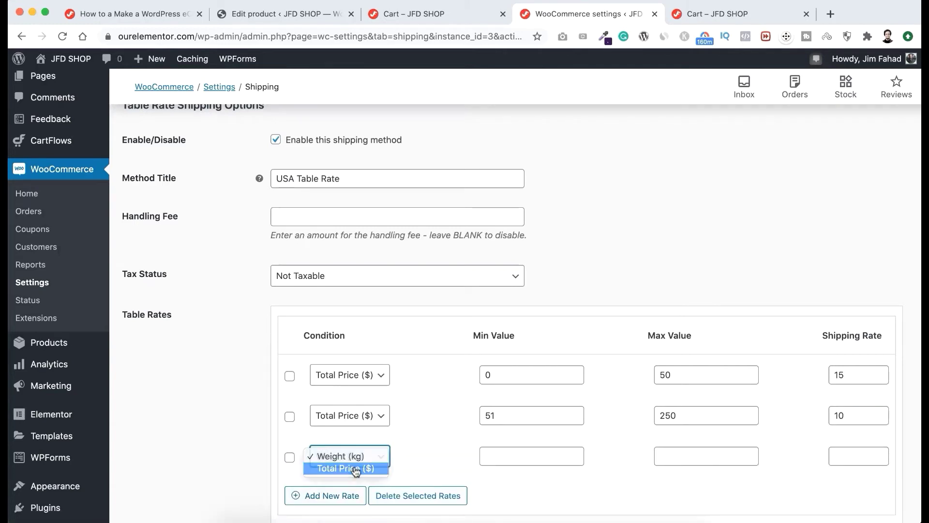
left_click(354, 468)
left_click(499, 451)
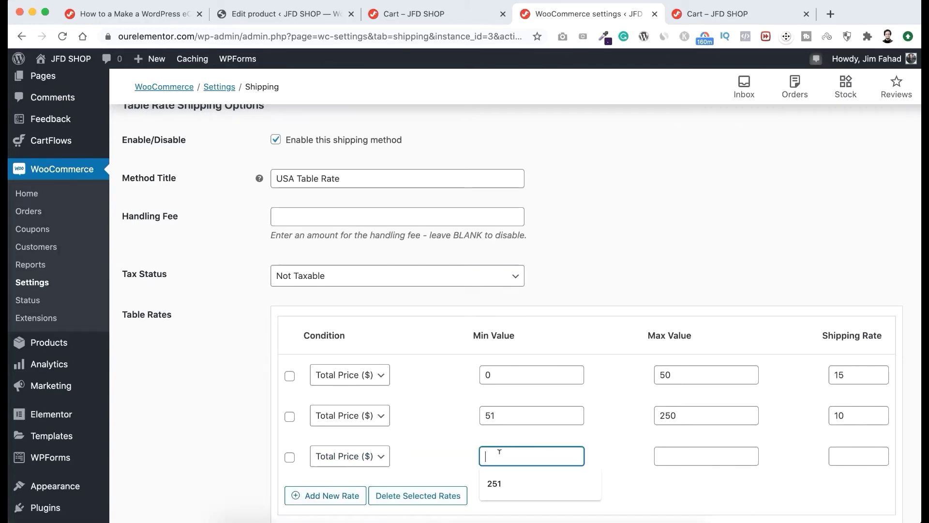
type("251")
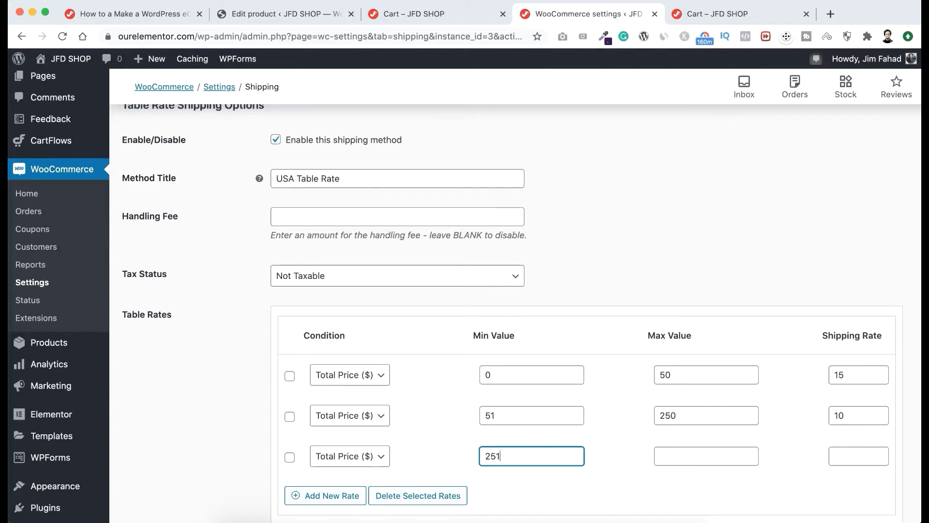
left_click(677, 452)
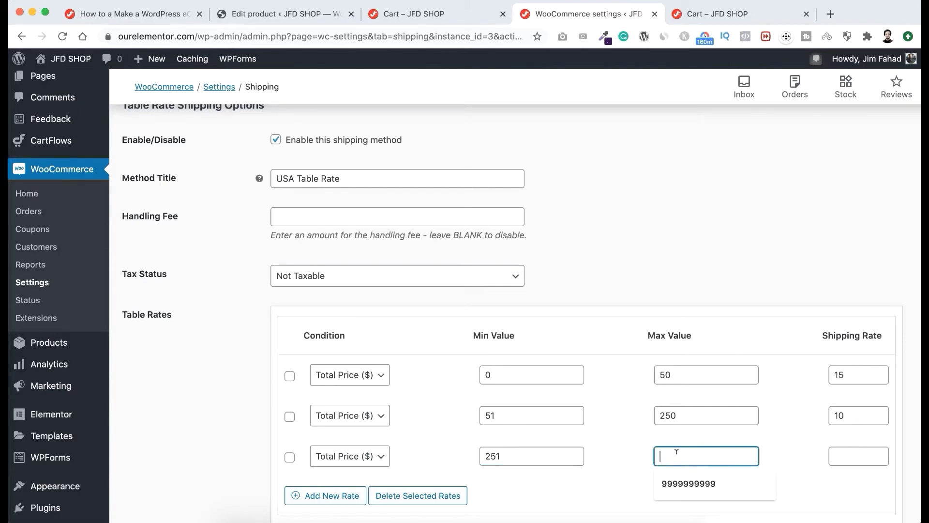
type("99999999999")
left_click(623, 461)
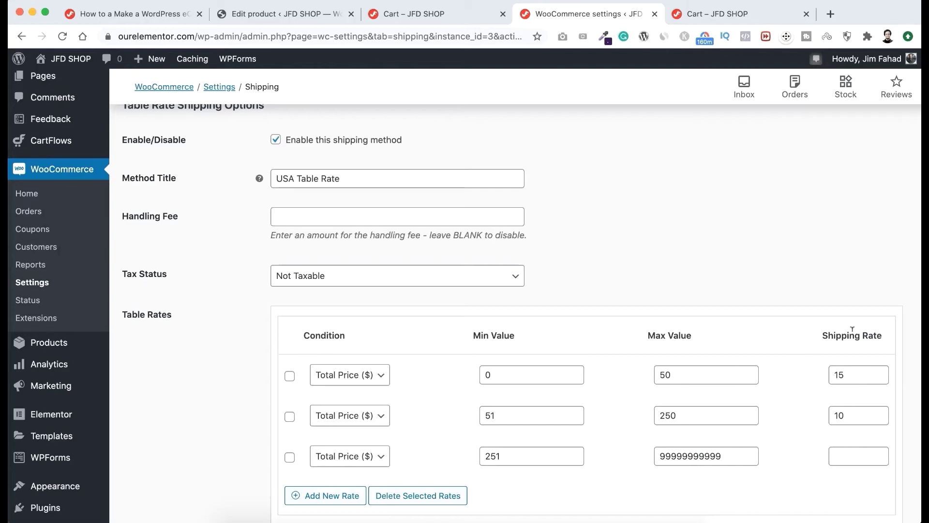
left_click(856, 451)
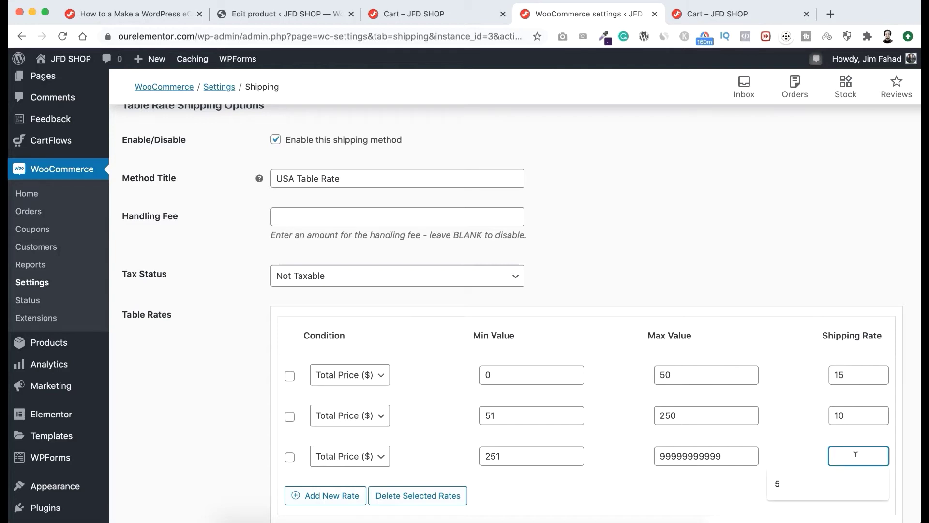
type("5")
- Add a fourth table rate on Weight (kg) with minimum 10 and maximum 50, leaving its shipping rate empty
scroll(800, 477, "down", 2)
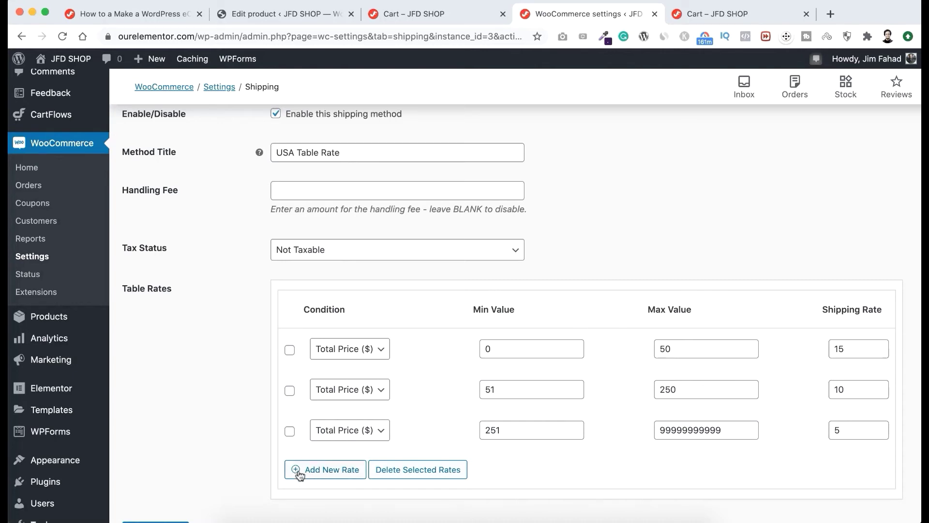
left_click(338, 470)
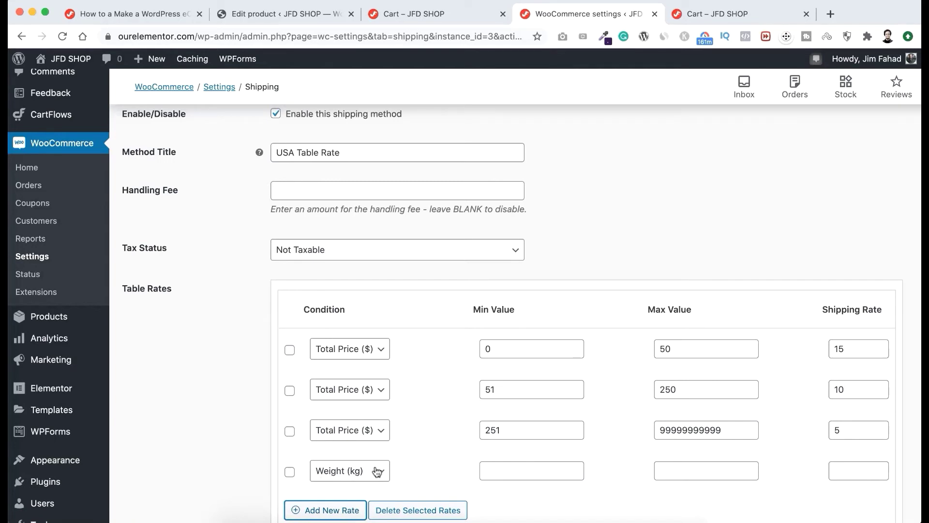
left_click(530, 469)
type("10")
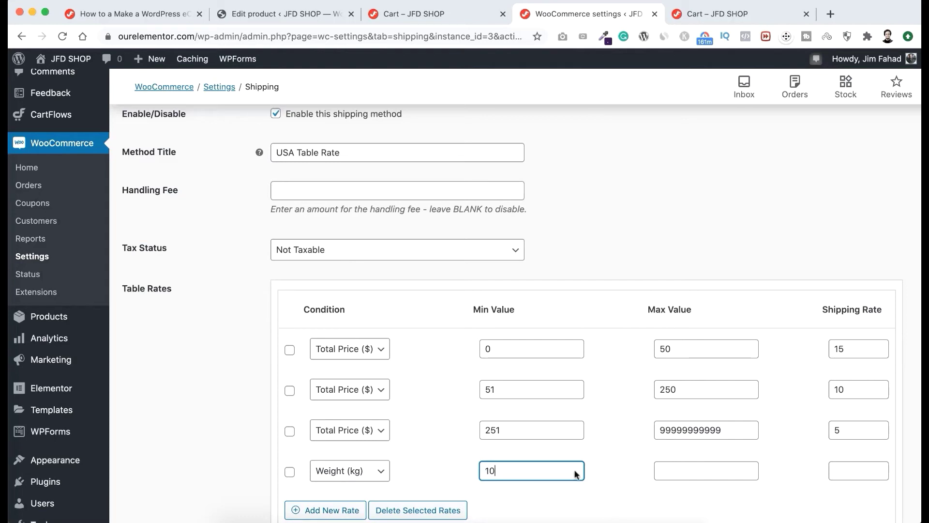
left_click(662, 471)
type("50")
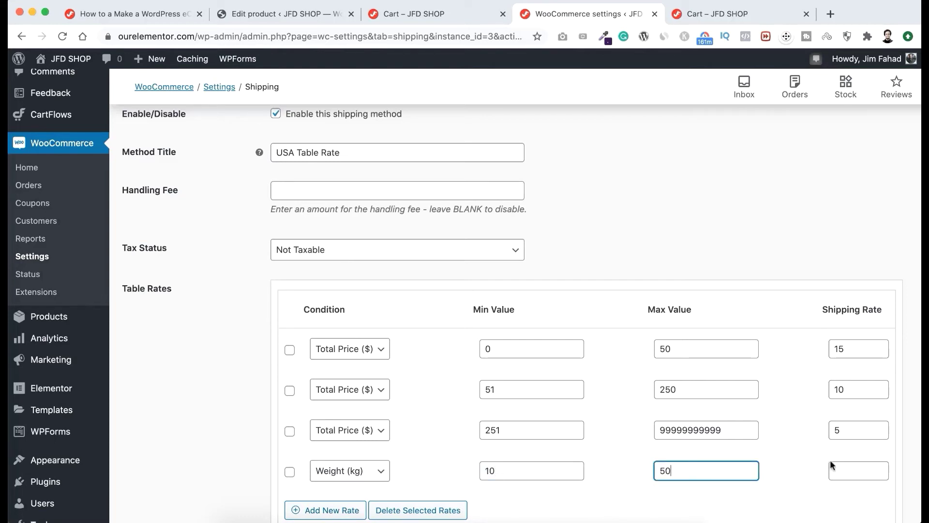
left_click(798, 466)
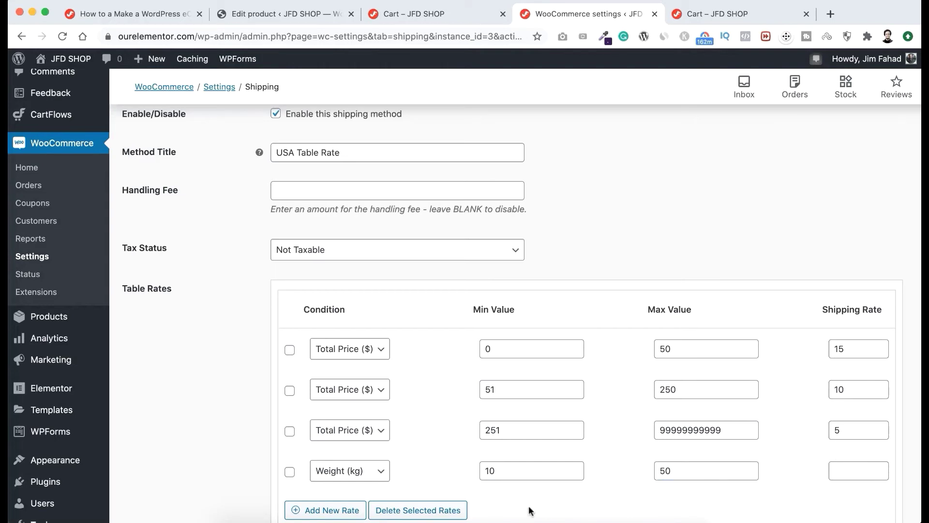
- Delete the Weight (kg) rate from the table rates
left_click(290, 472)
scroll(421, 465, "down", 1)
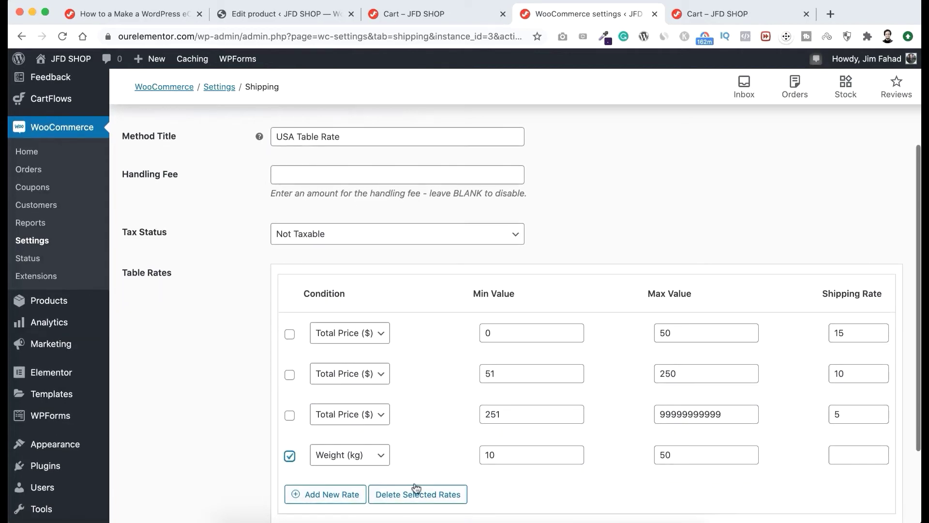
left_click(414, 493)
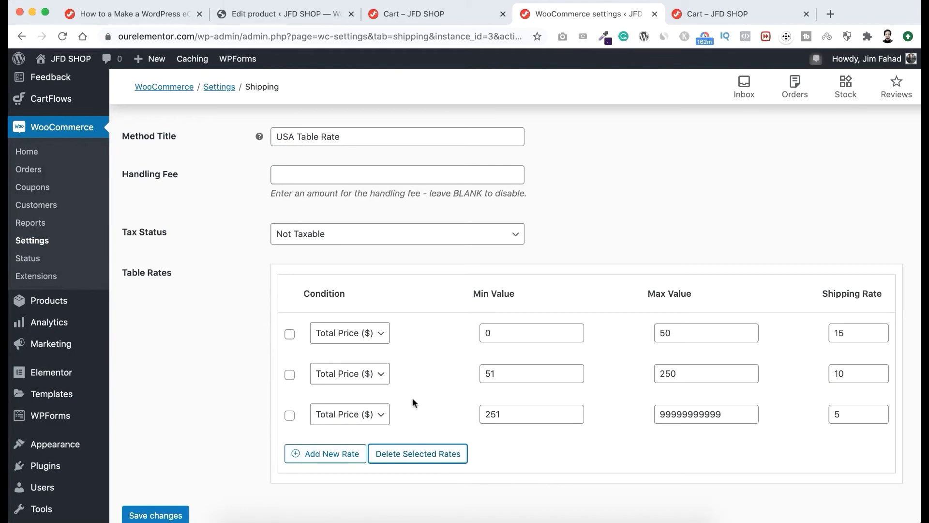
- Save the changes to the USA Table Rate shipping method
scroll(413, 400, "down", 3)
left_click(178, 468)
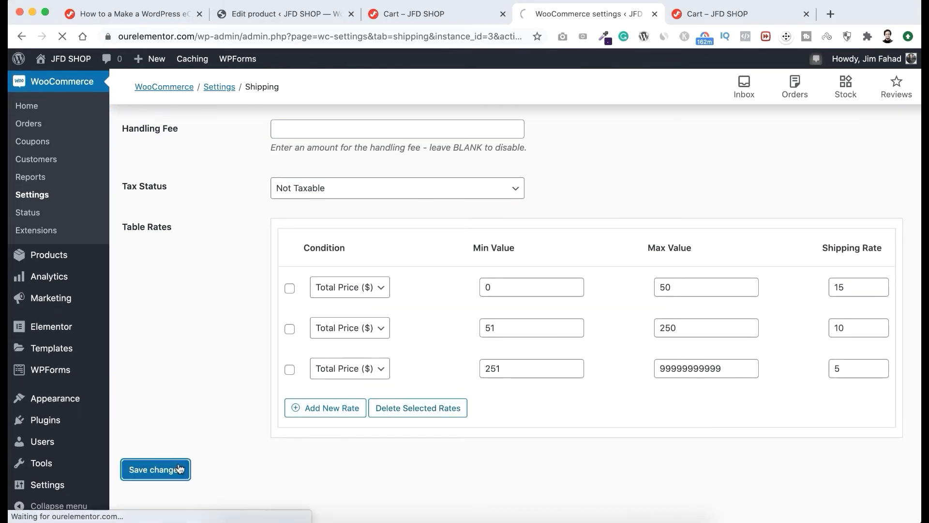
scroll(180, 465, "down", 3)
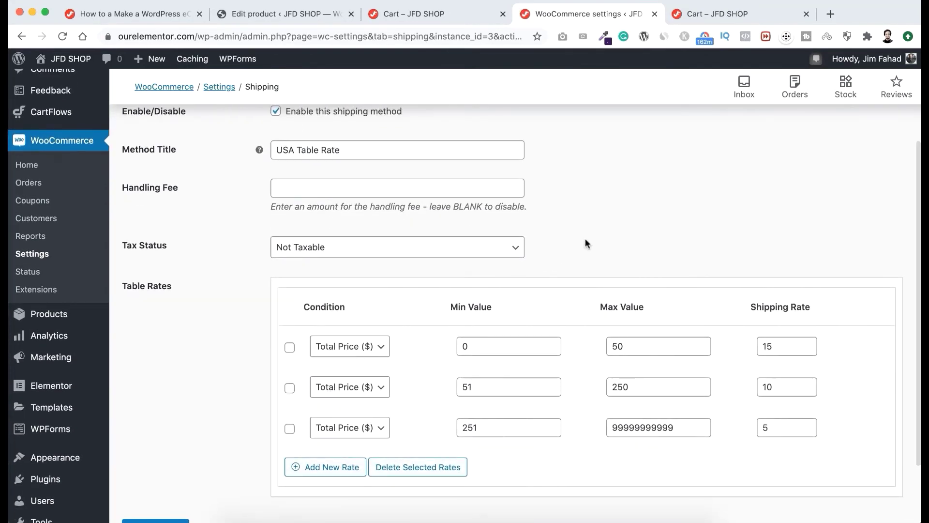
- Reload the store's cart page and compare its subtotal and shipping charge with the configured USA table rates
left_click(743, 14)
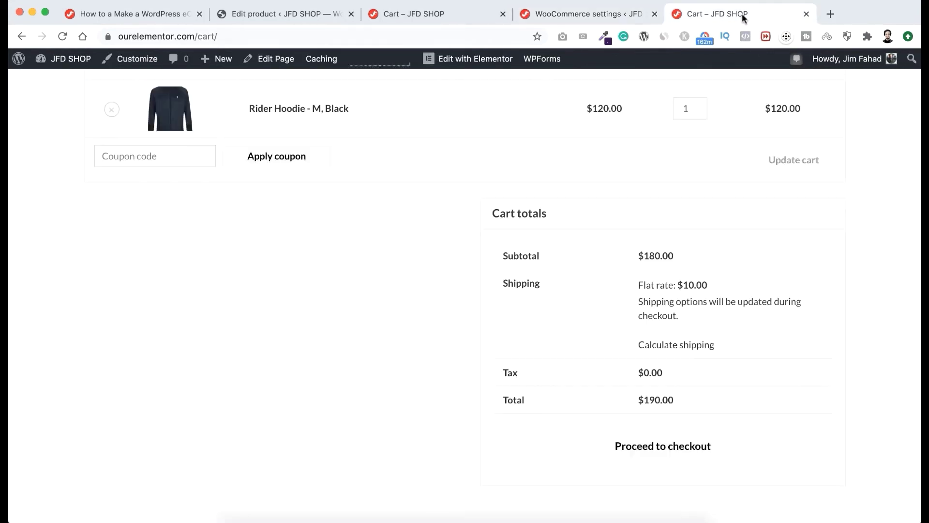
key("super+r")
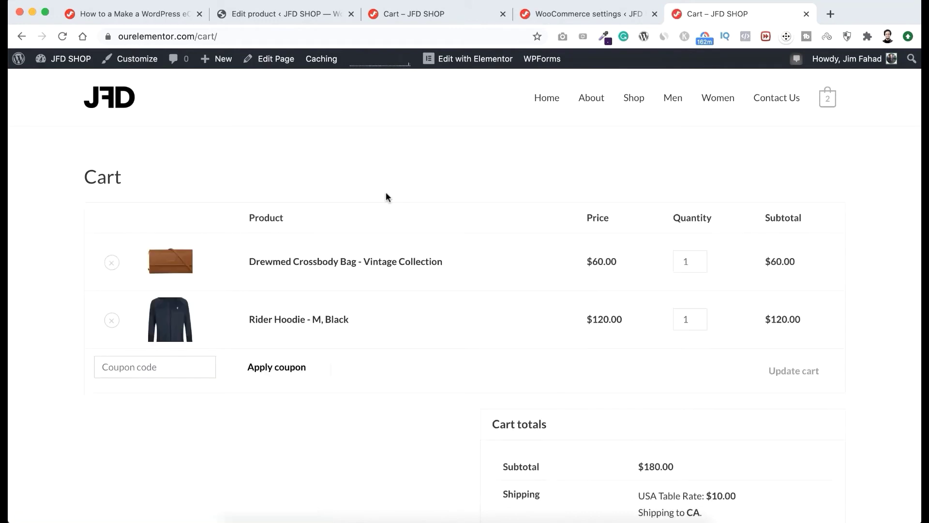
scroll(411, 391, "down", 1)
scroll(411, 389, "down", 3)
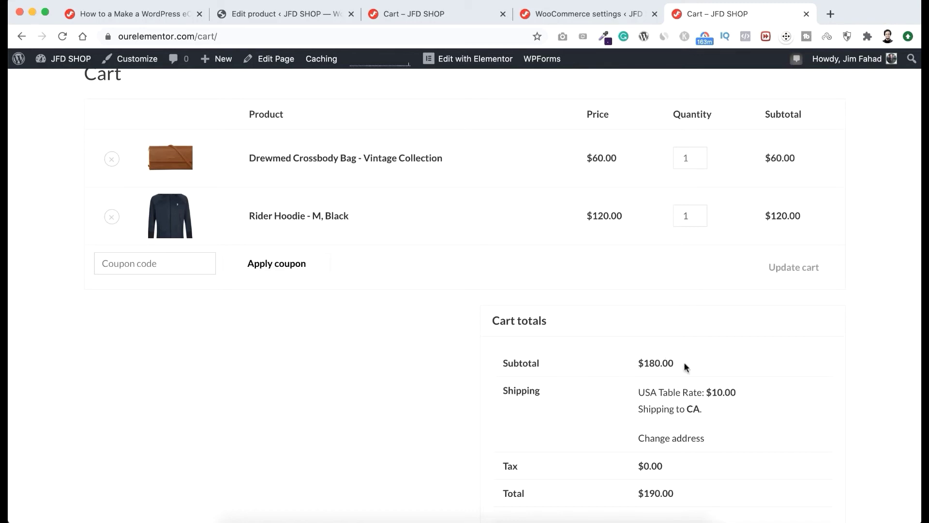
left_click(587, 15)
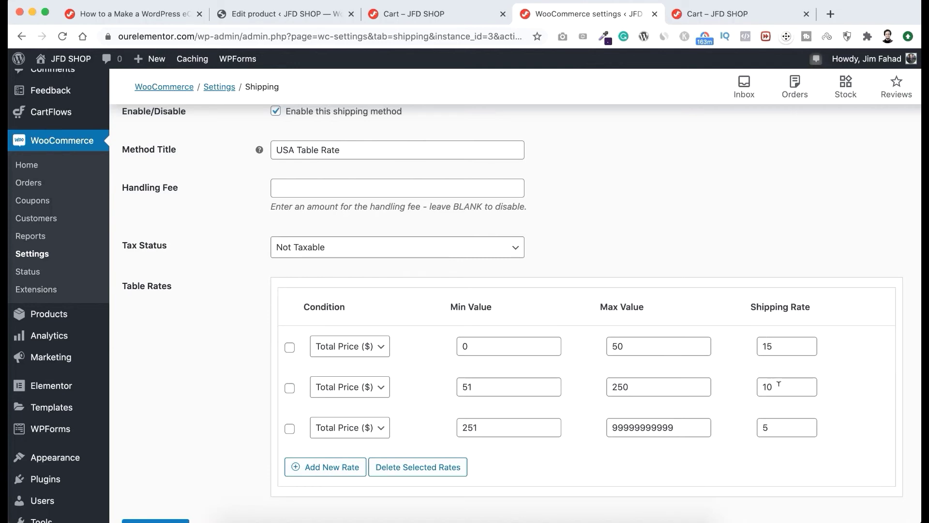
- Empty the cart by removing the Rider Hoodie and the Drewmed Crossbody Bag
left_click(730, 15)
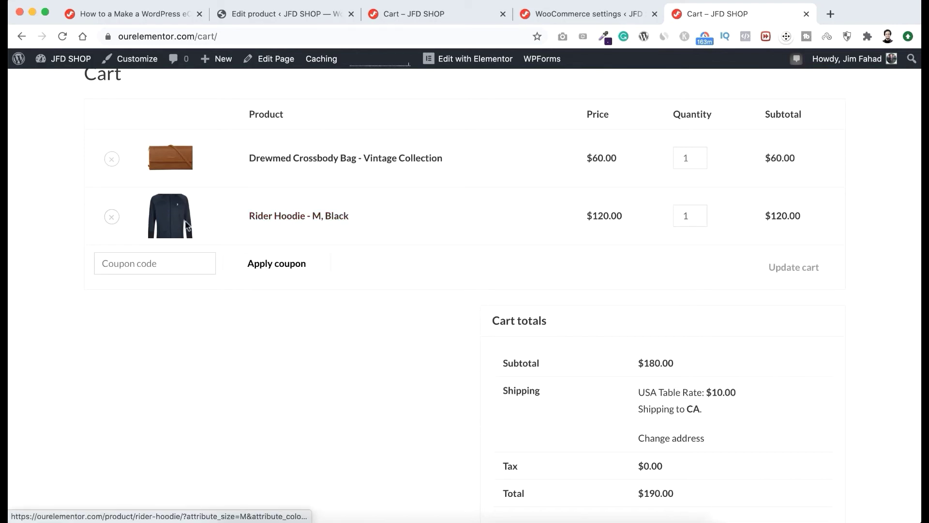
left_click(112, 217)
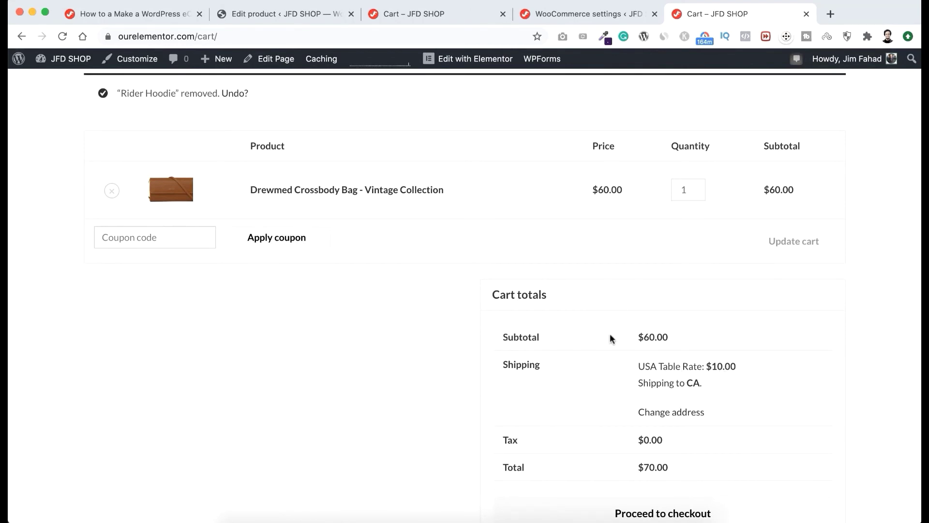
scroll(610, 335, "up", 5)
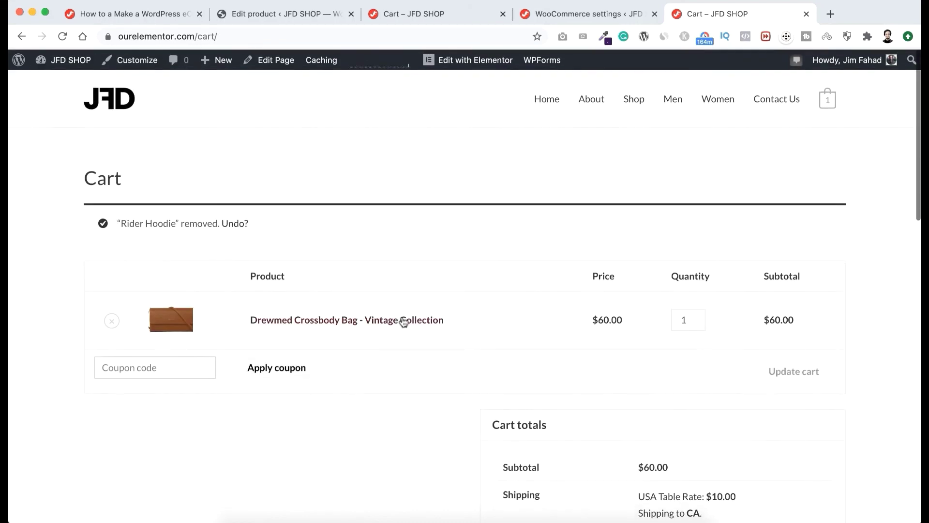
left_click(111, 320)
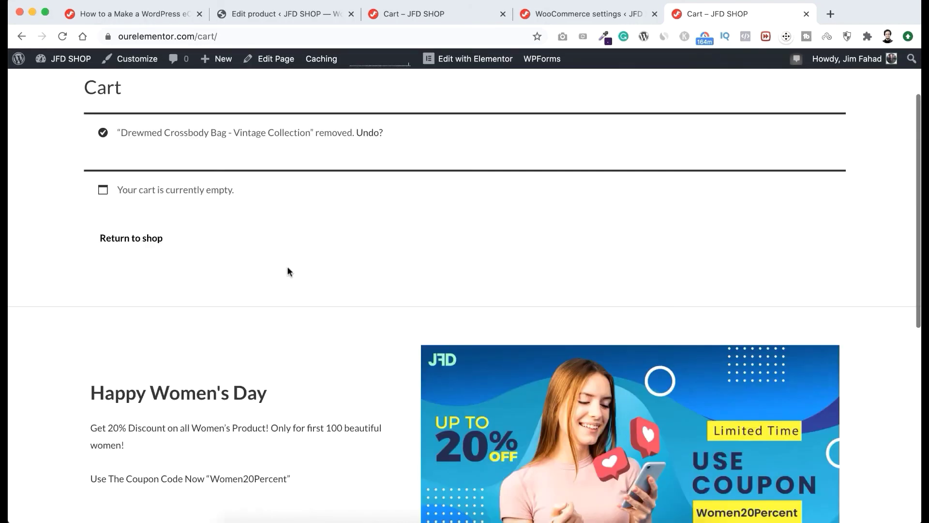
- Find the Drewmed Crossbody Bag – Vintage Collection in the shop and open it for editing
left_click(636, 98)
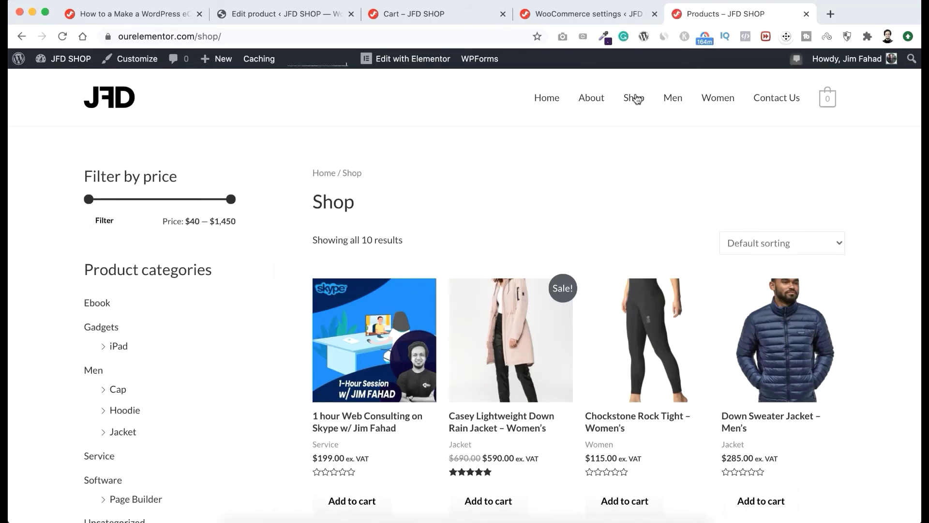
scroll(600, 331, "down", 6)
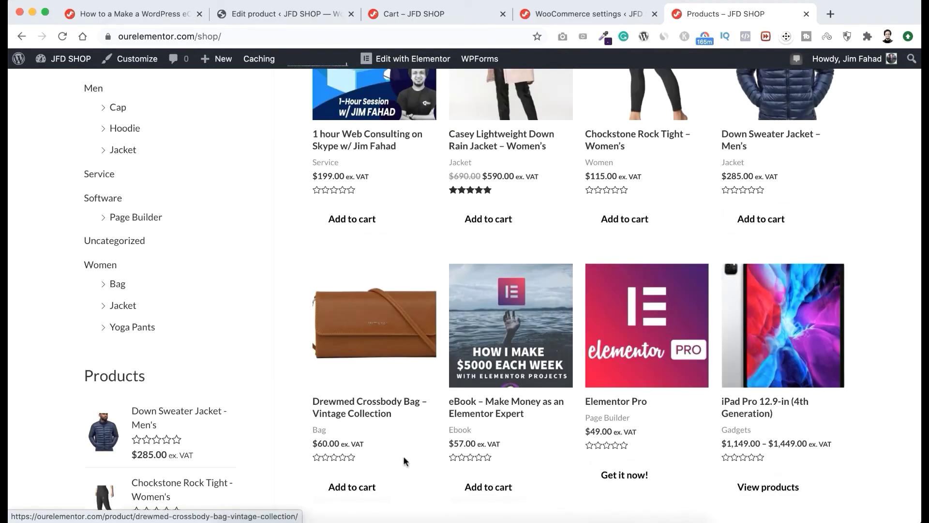
scroll(405, 456, "down", 1)
scroll(419, 368, "down", 3)
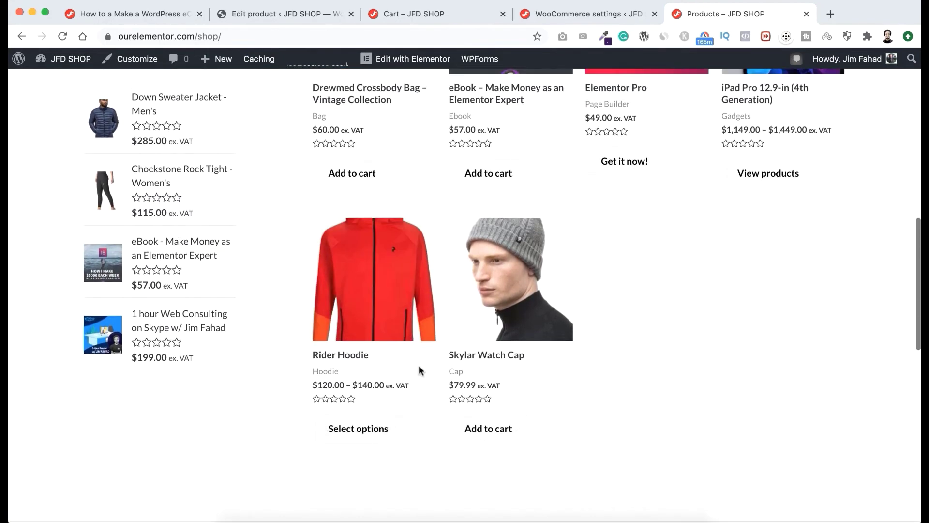
scroll(419, 368, "up", 2)
scroll(419, 370, "up", 1)
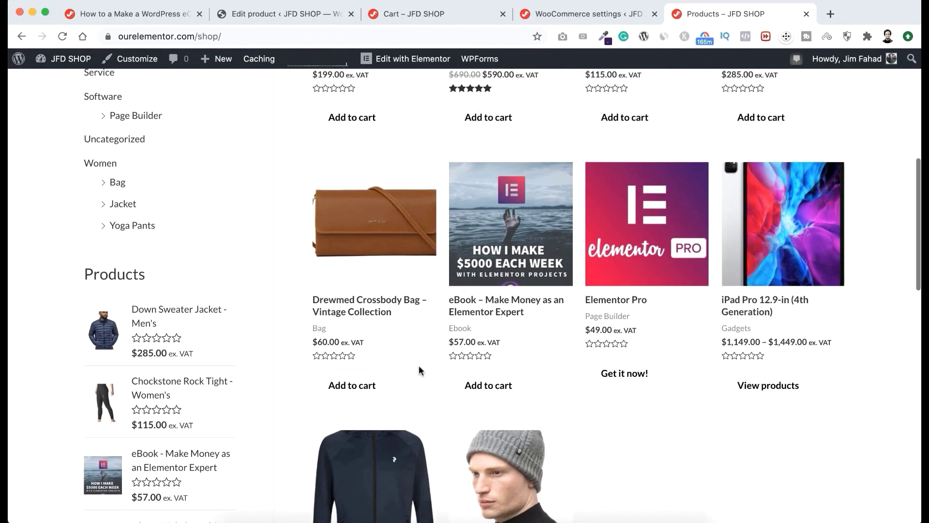
left_click(357, 311)
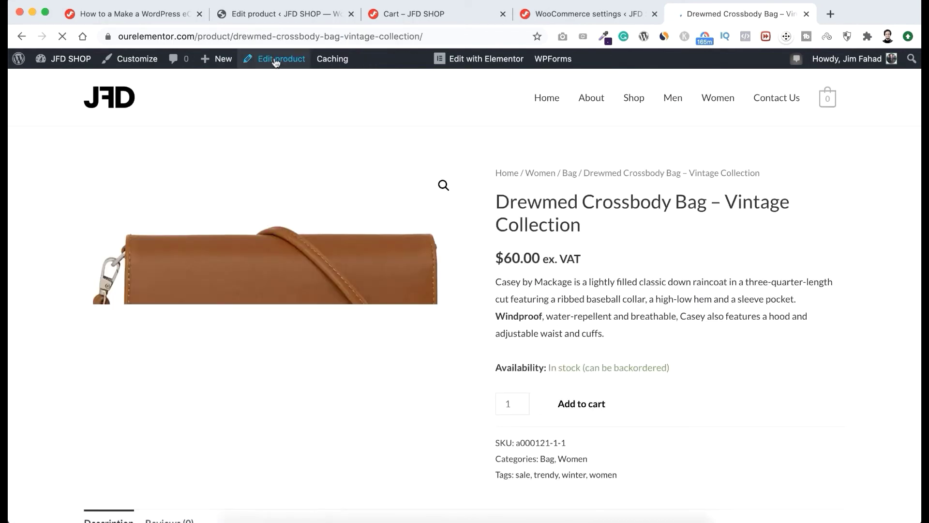
left_click(276, 59)
- Set the bag's regular price to $25 and update the product
scroll(723, 374, "down", 6)
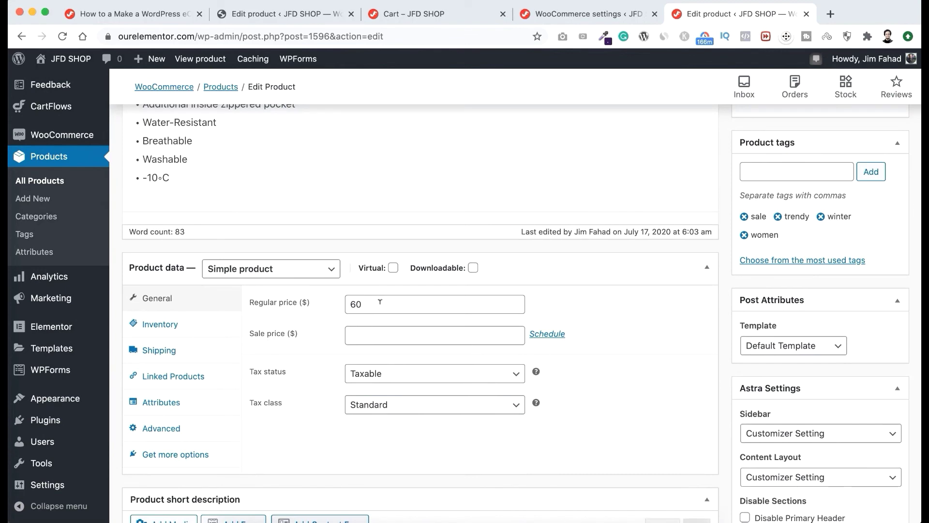
double_click(350, 303)
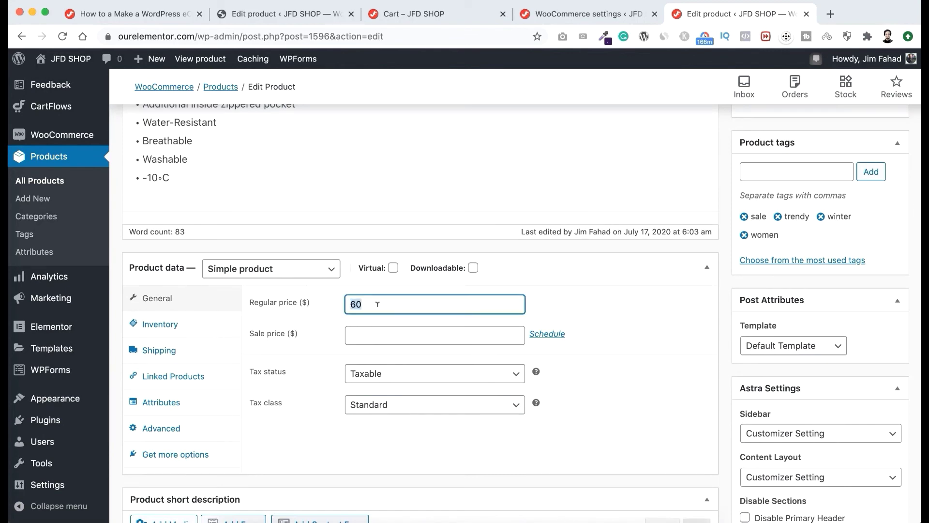
type("25")
scroll(725, 230, "up", 10)
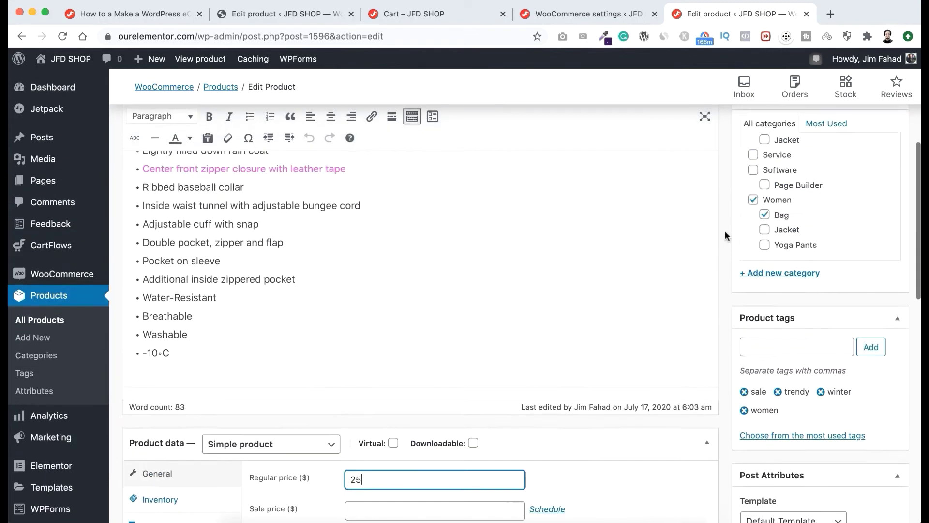
left_click(881, 332)
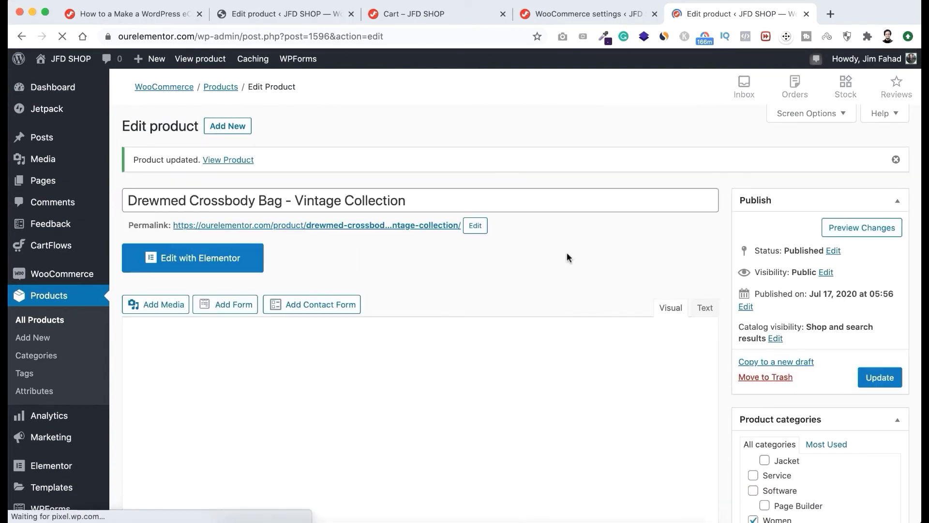
- View the updated product, add one bag to the cart and open the cart
left_click(229, 158)
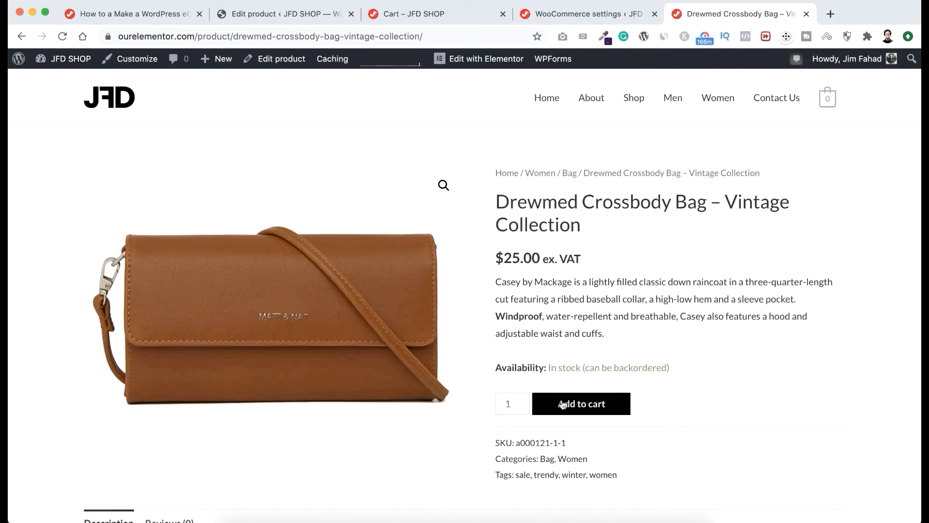
left_click(579, 403)
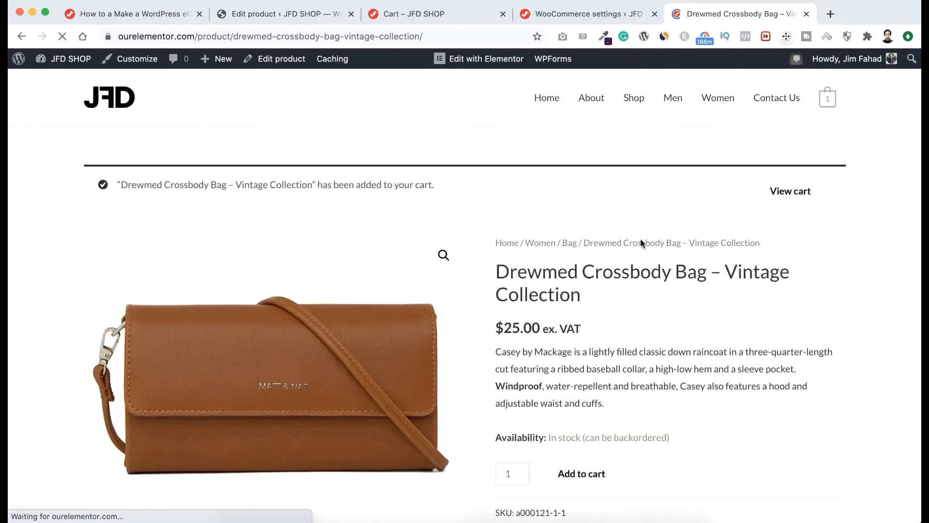
left_click(800, 195)
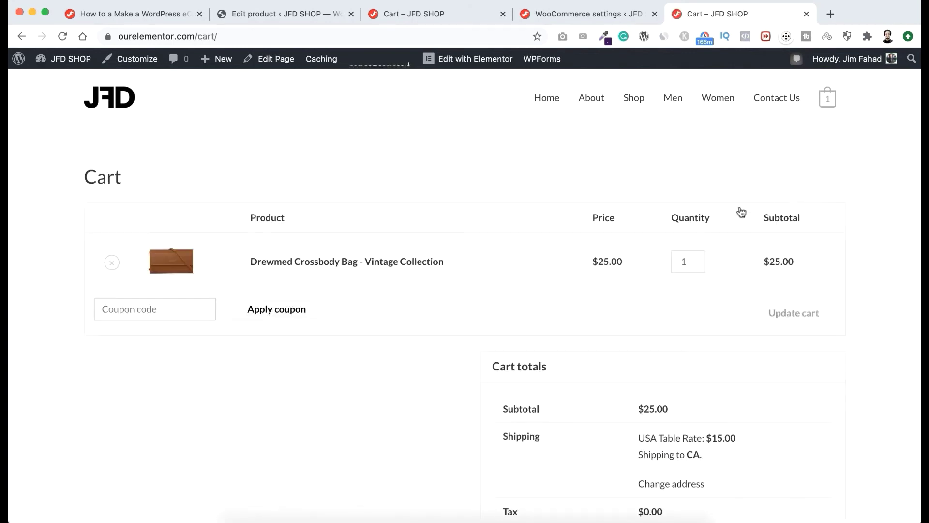
- Check the shipping charge for the single-bag cart against the price ranges in the table rate settings
scroll(576, 393, "down", 2)
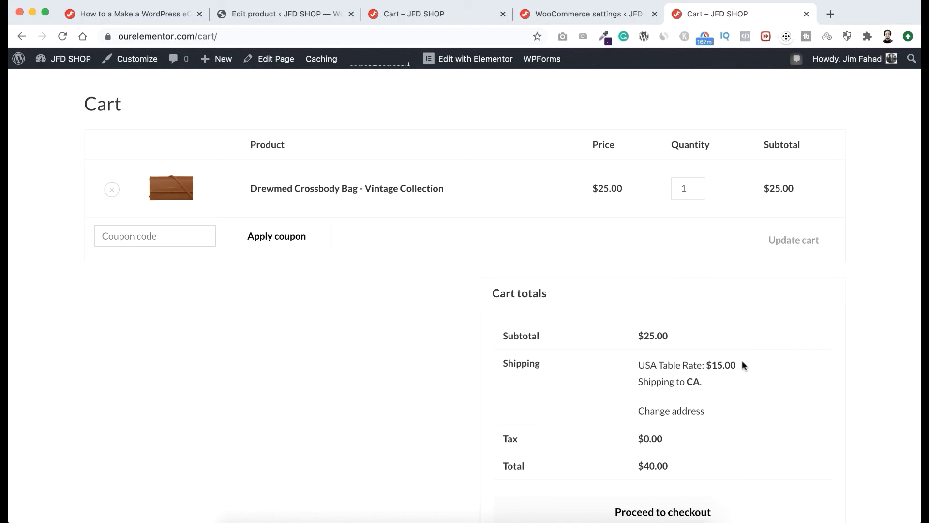
left_click(609, 16)
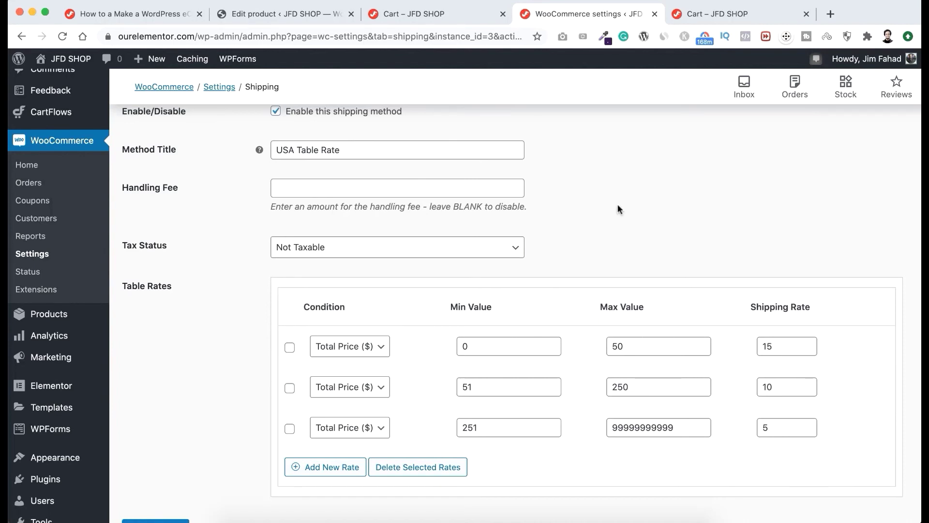
left_click(716, 13)
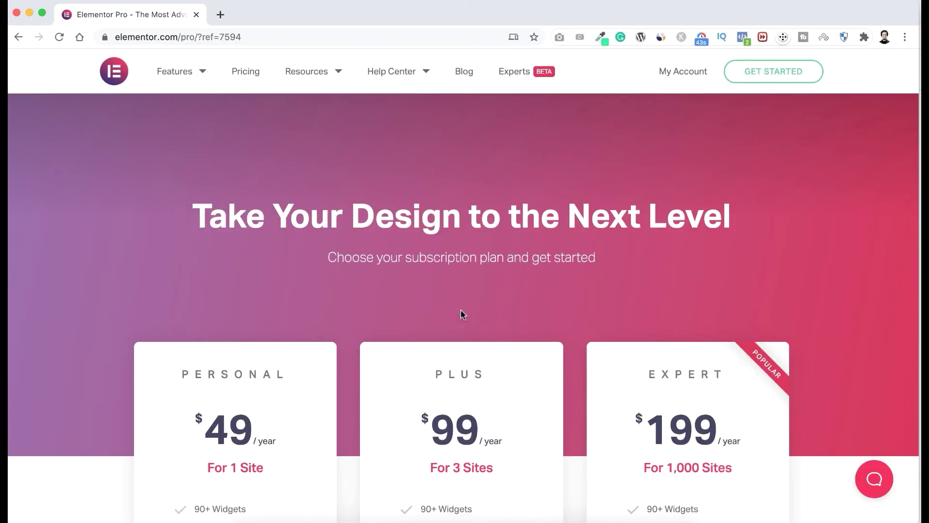
scroll(462, 313, "down", 5)
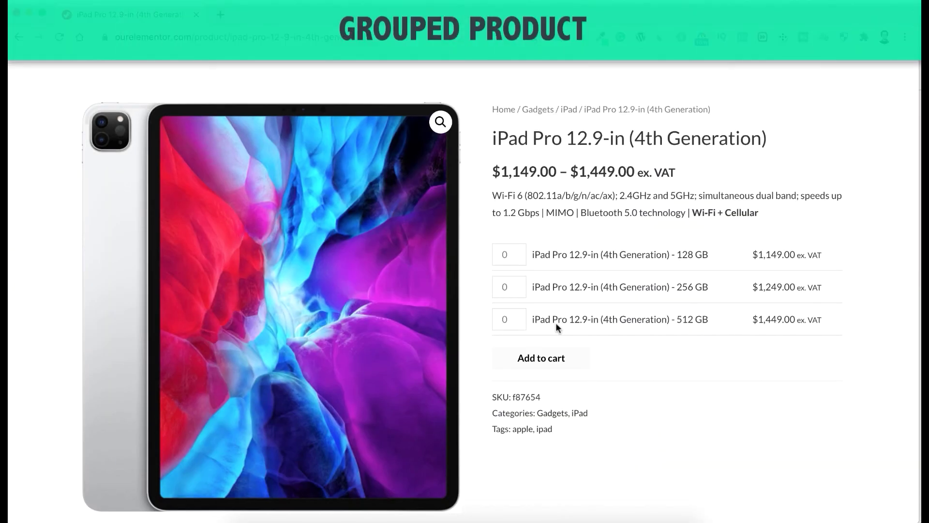
- Enter quantities of 3 and 2 for two storage variants of the grouped iPad Pro 12.9-in product
type("3")
key("Tab")
type("2")
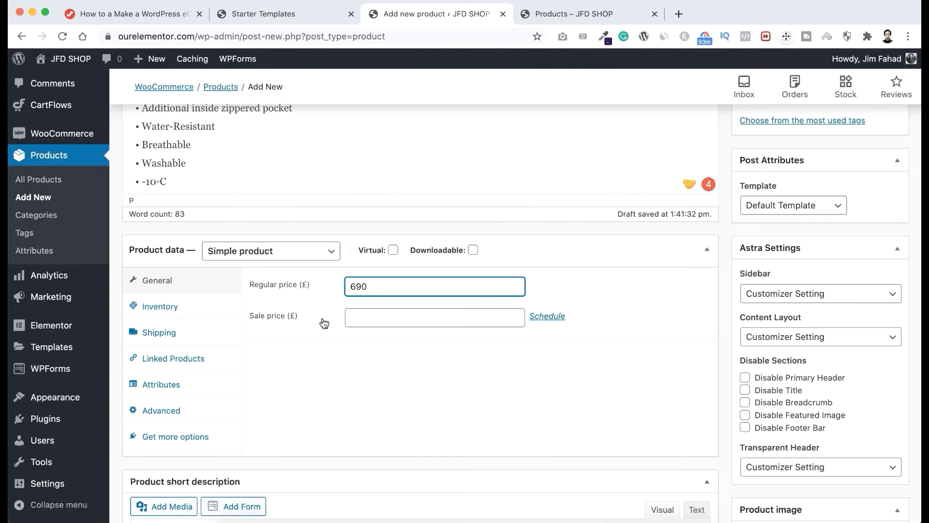
- Set the new product's sale price to £590
key("Tab")
type("590")
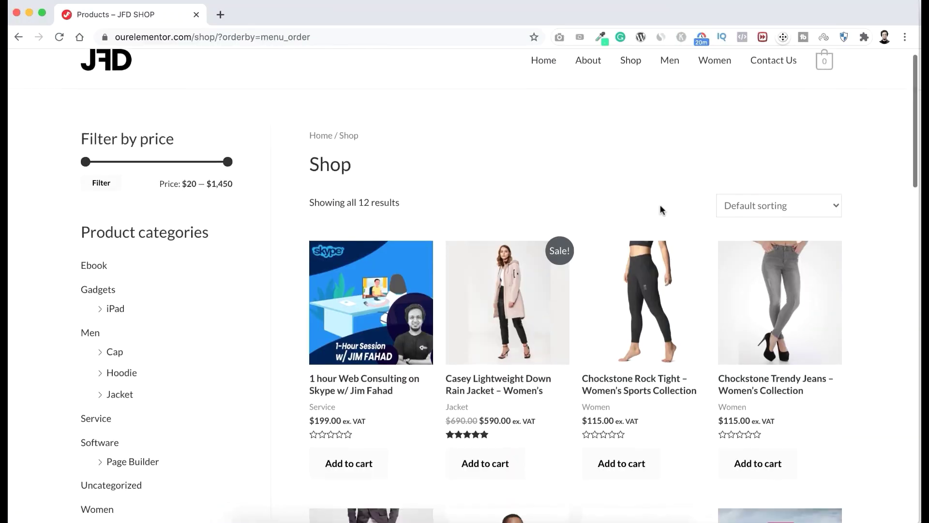
- Add the rain jacket, rock tight and trendy jeans to the cart, and filter the shop to prices from $20 to $470
scroll(660, 207, "down", 2)
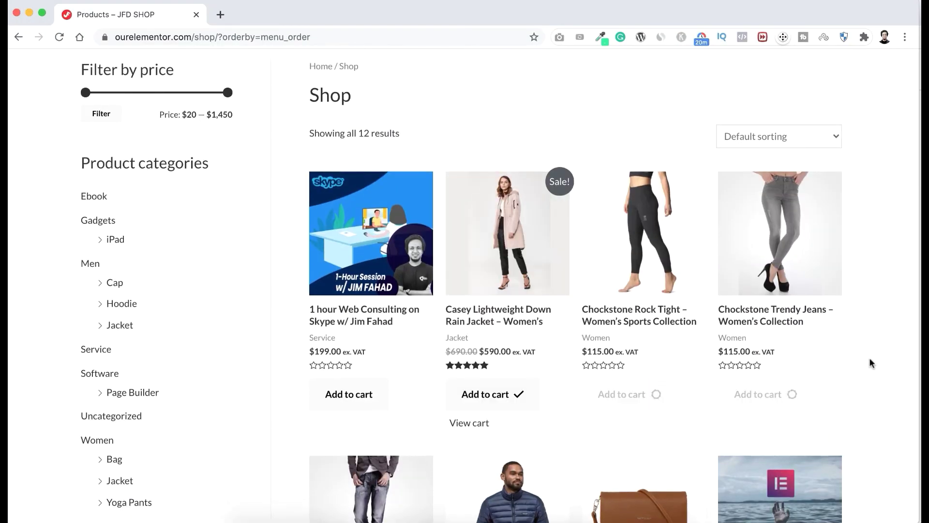
scroll(560, 373, "down", 5)
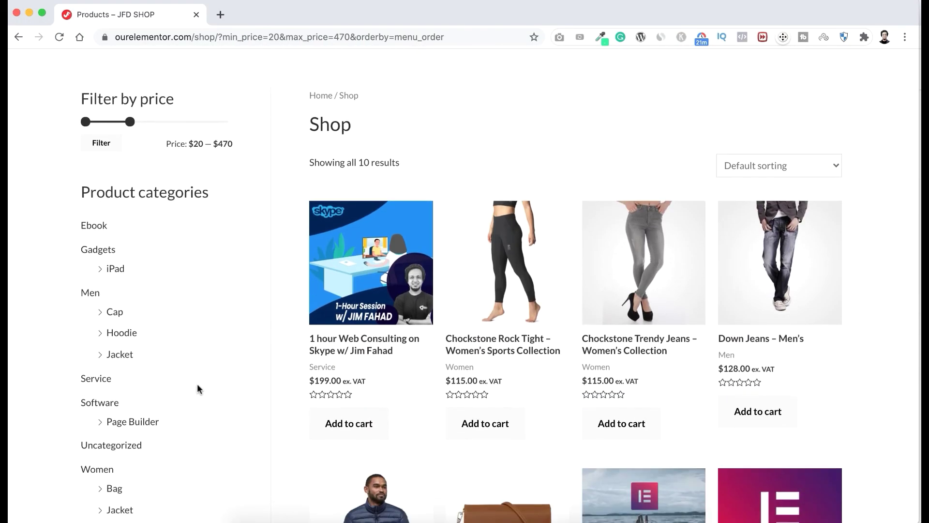
scroll(197, 388, "down", 10)
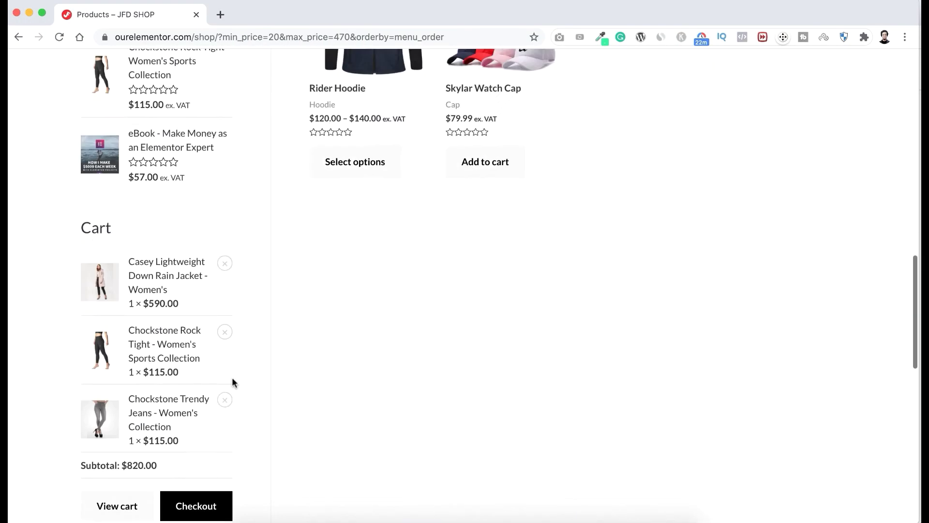
- Open the full cart page from the shop's cart preview
mouse_move(824, 79)
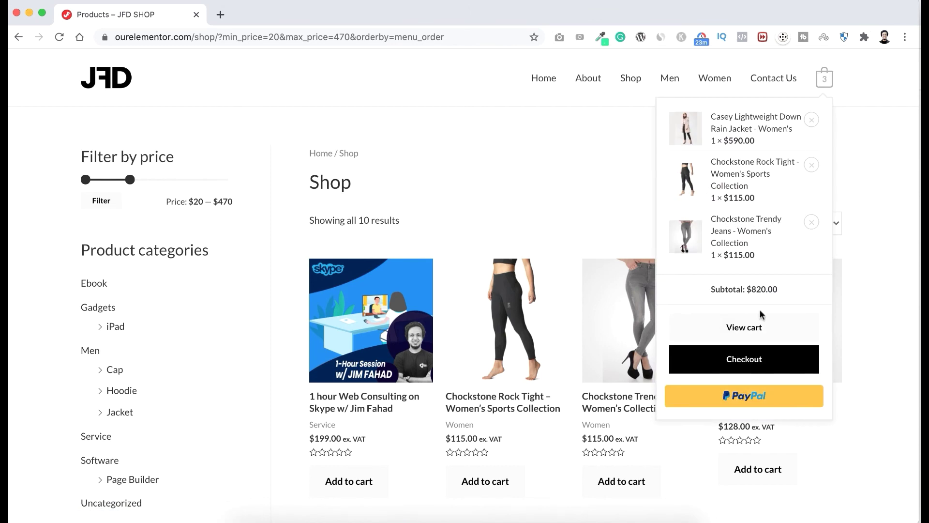
left_click(744, 328)
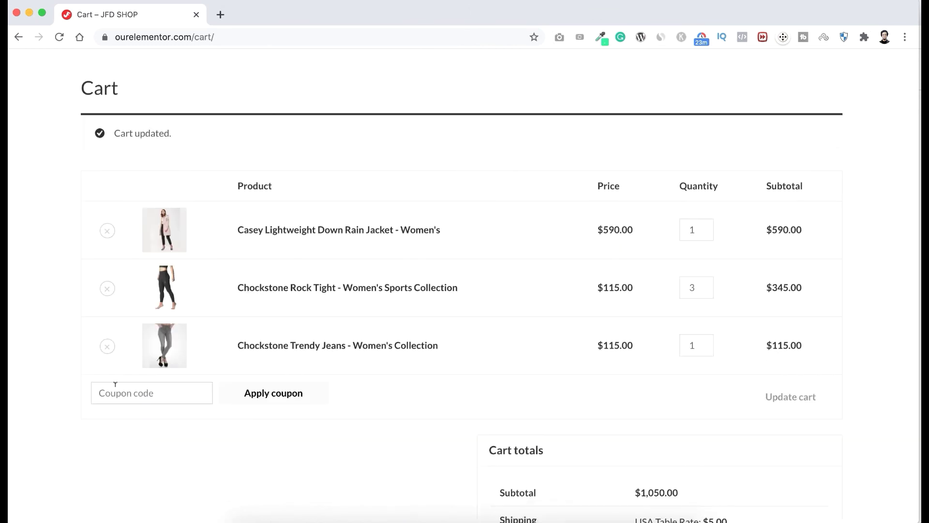
- Apply the coupon women20percent to the cart and review the cart totals
left_click(112, 385)
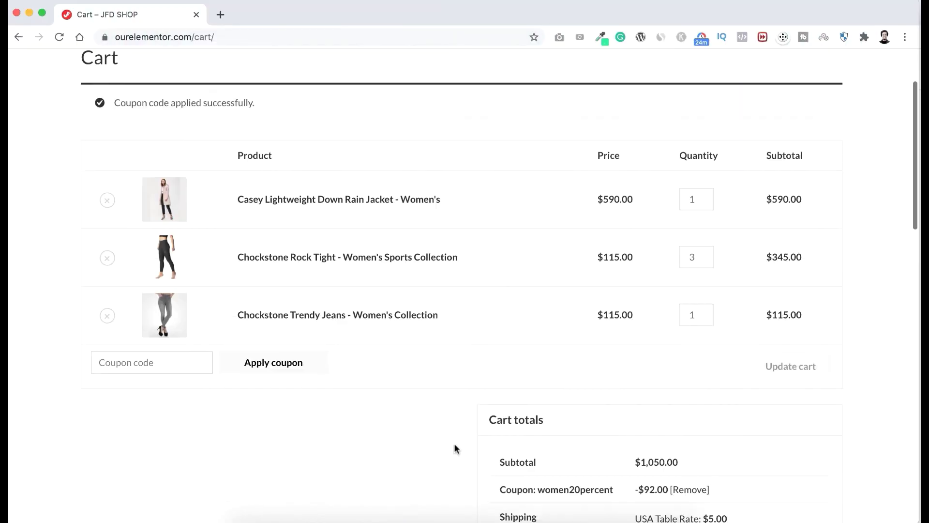
scroll(455, 448, "down", 3)
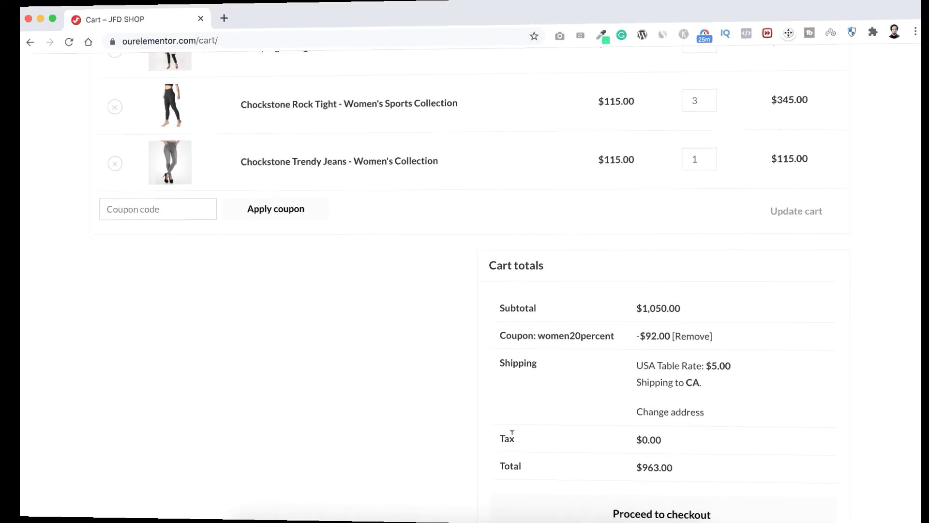